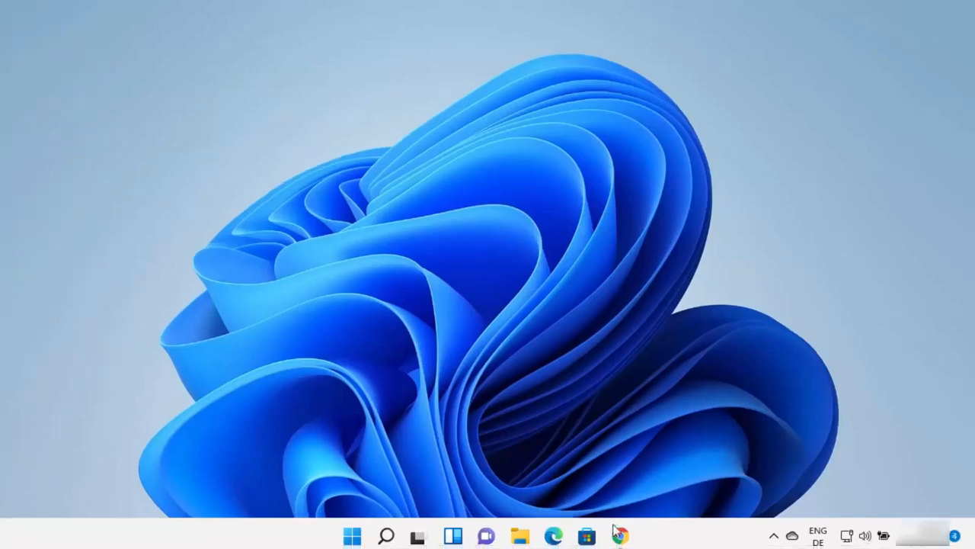
Step: Open Oracle's Java Downloads page from the "java jdk download" search results in Chrome
click(622, 538)
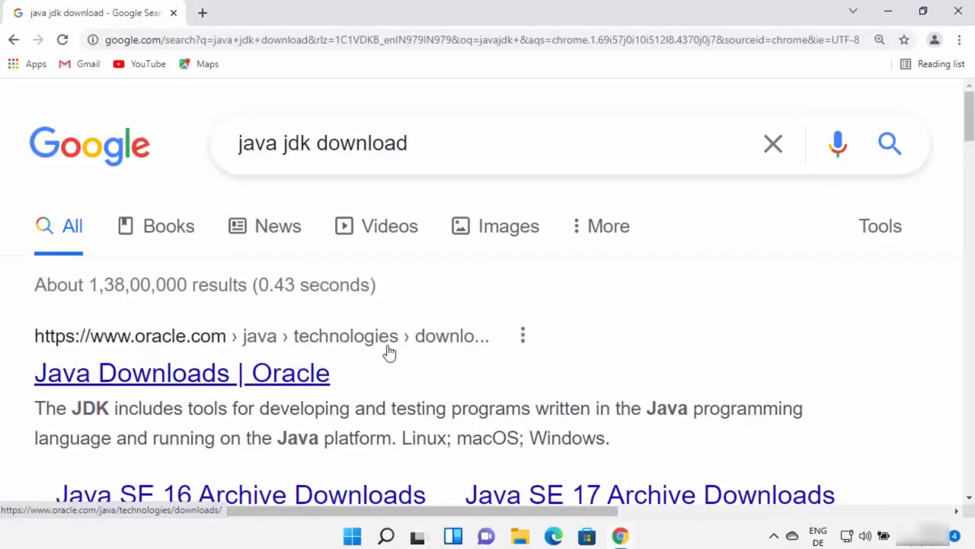
click(262, 373)
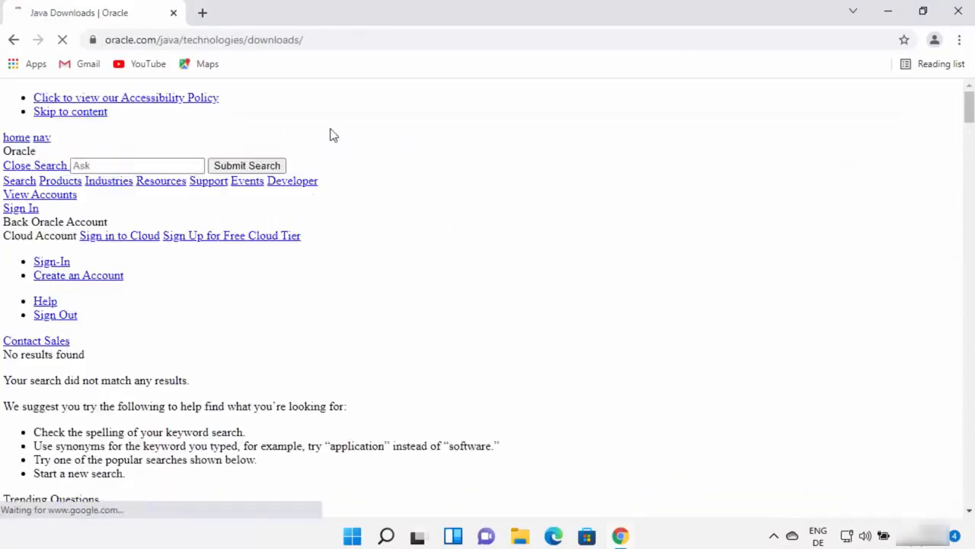
click(343, 40)
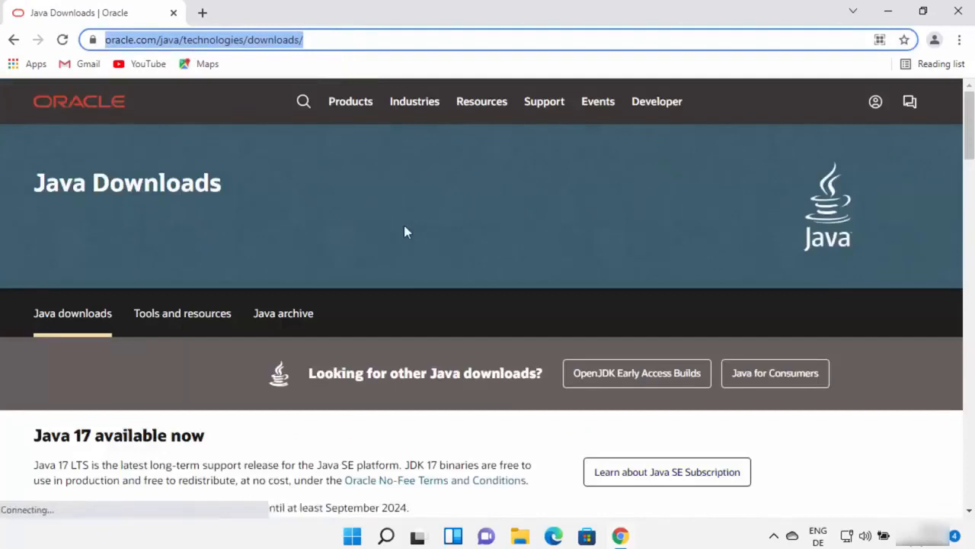
scroll(387, 196, down, 2)
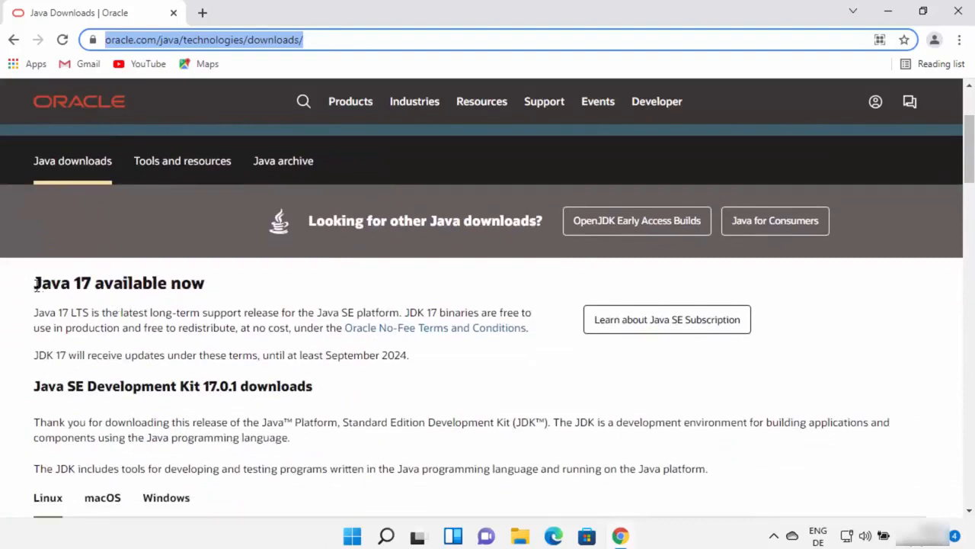
Step: Download the Windows x64 Installer of Java SE Development Kit 17.0.1, jdk-17_windows-x64_bin.exe
drag(36, 284, 344, 287)
scroll(347, 292, down, 1)
scroll(345, 292, down, 2)
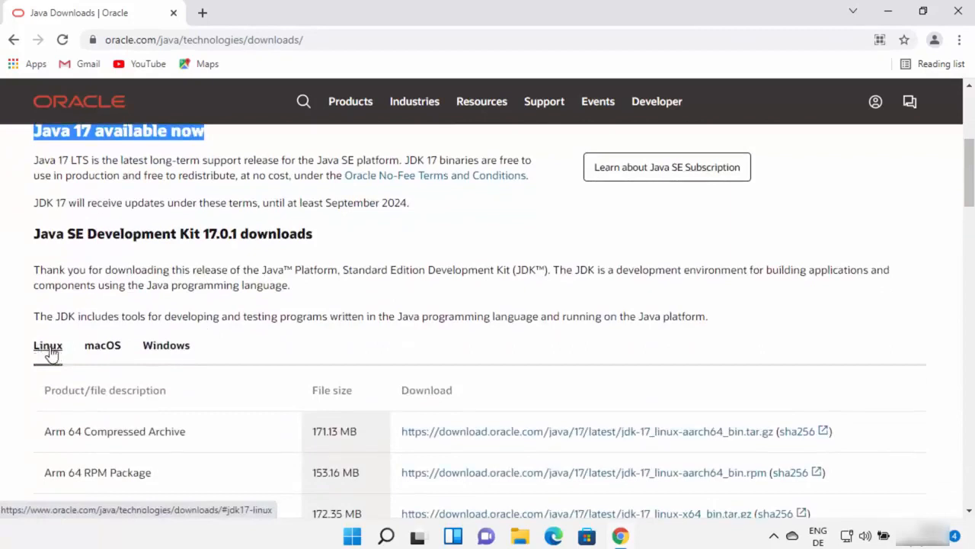
click(97, 351)
click(156, 352)
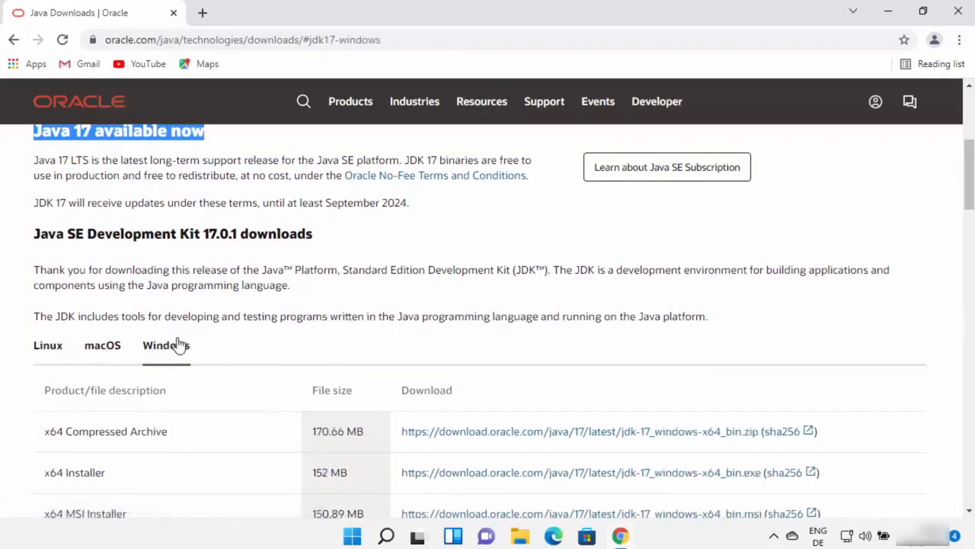
scroll(320, 318, down, 1)
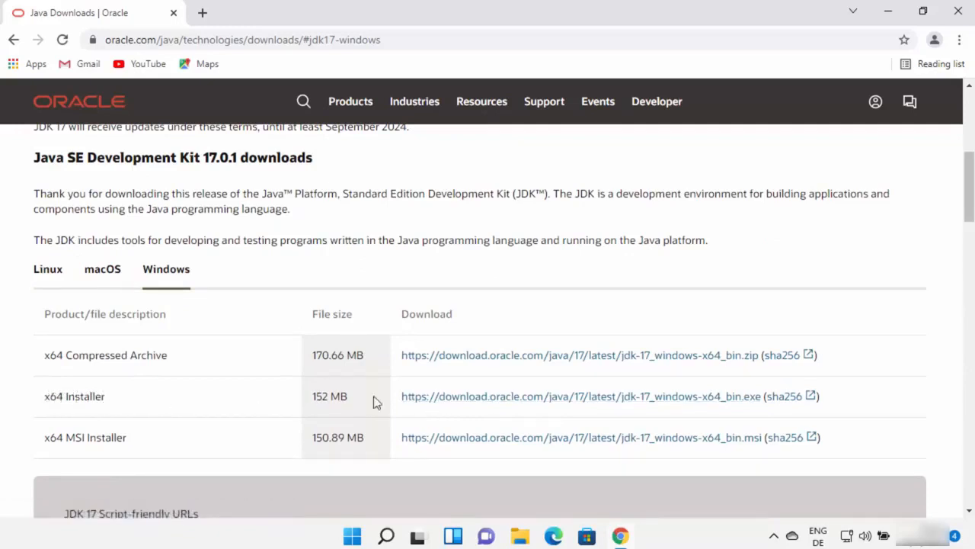
click(480, 398)
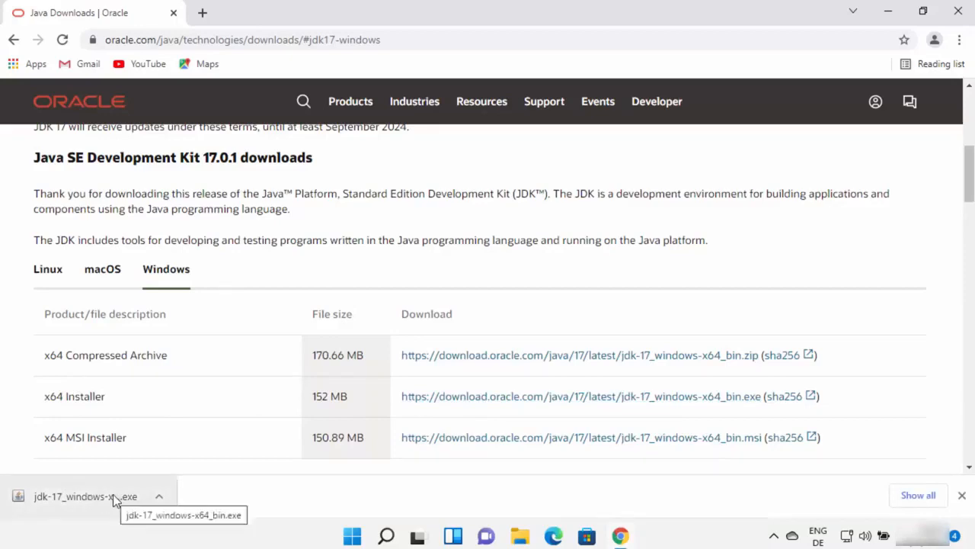
Step: Run the downloaded JDK installer, minimize the browser and allow the installer to make changes to the device
click(114, 497)
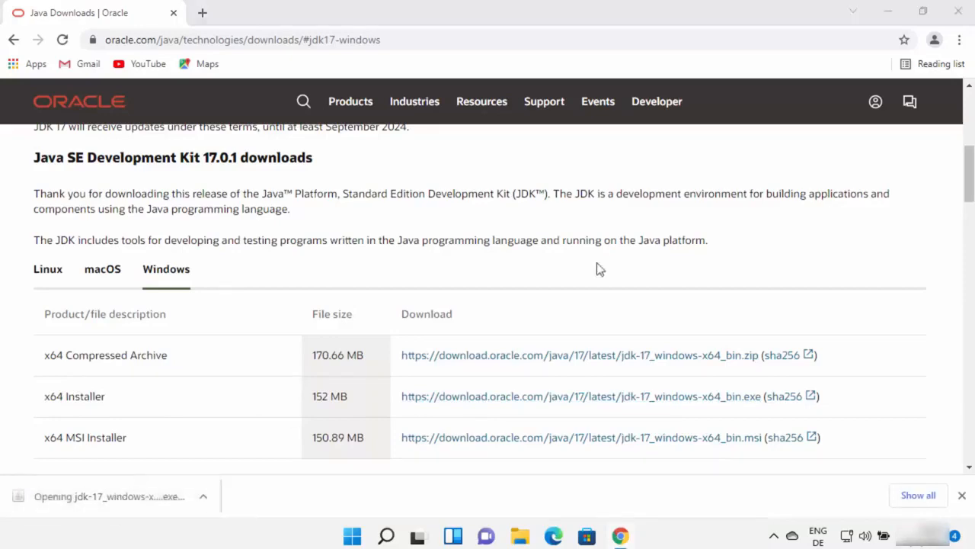
click(888, 13)
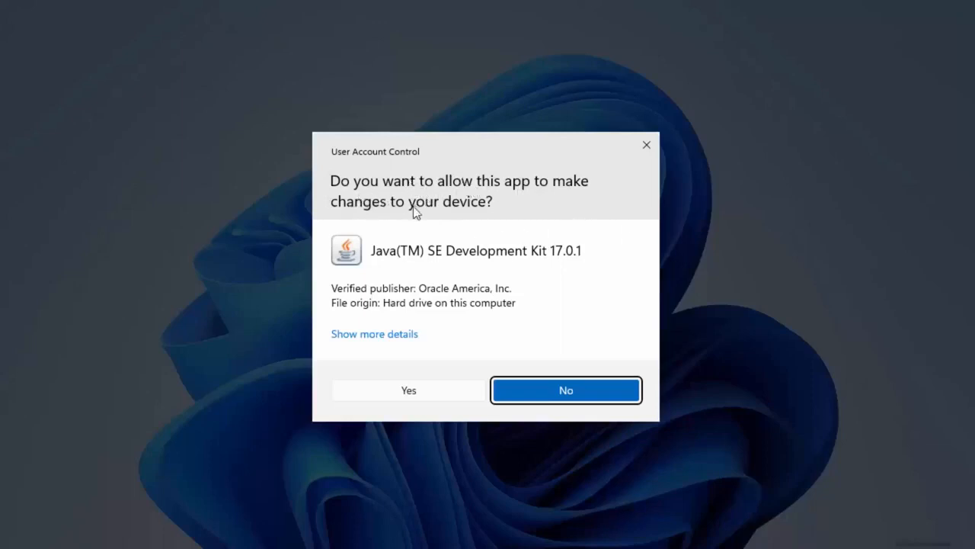
click(397, 390)
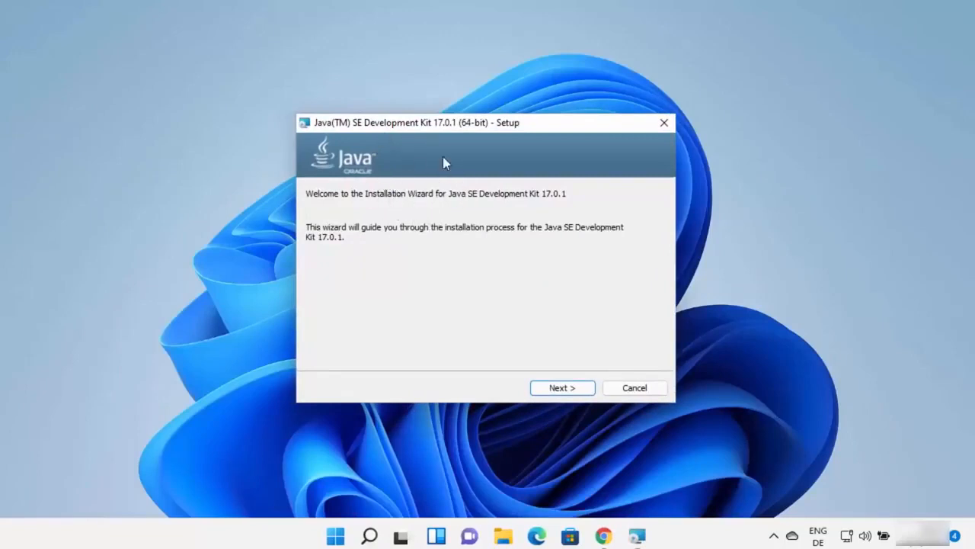
Step: Install JDK 17.0.1 in the default folder C:\Program Files\Java\jdk-17.0.1\ and close the finished setup wizard
click(848, 284)
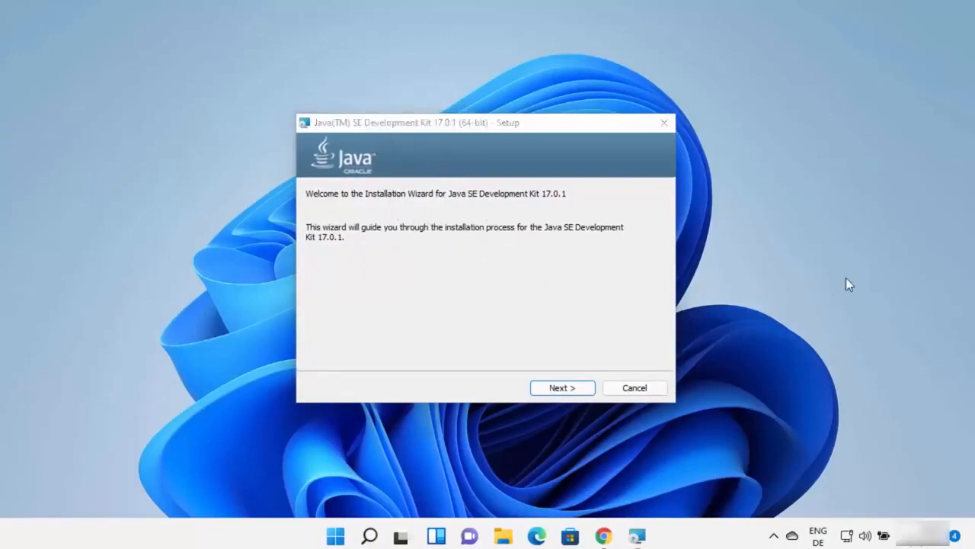
click(616, 291)
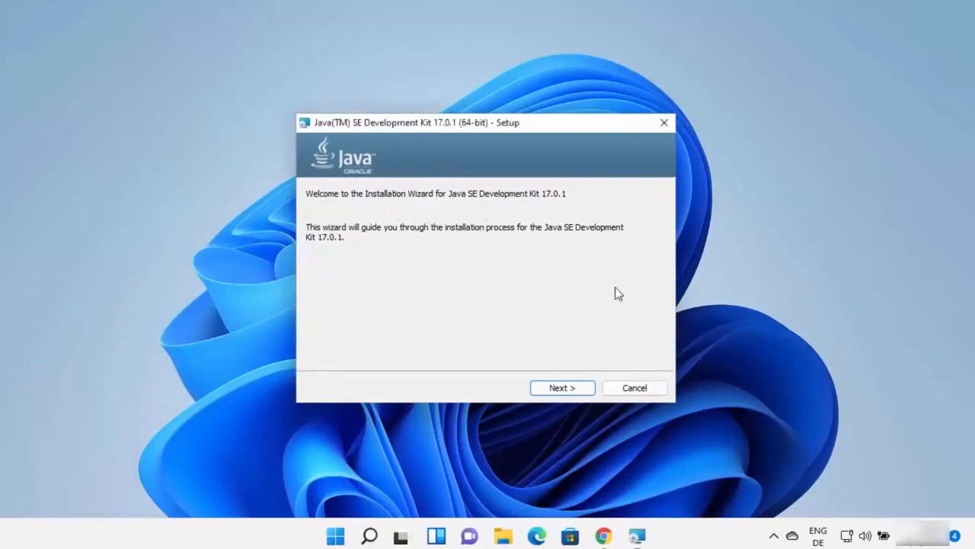
click(577, 390)
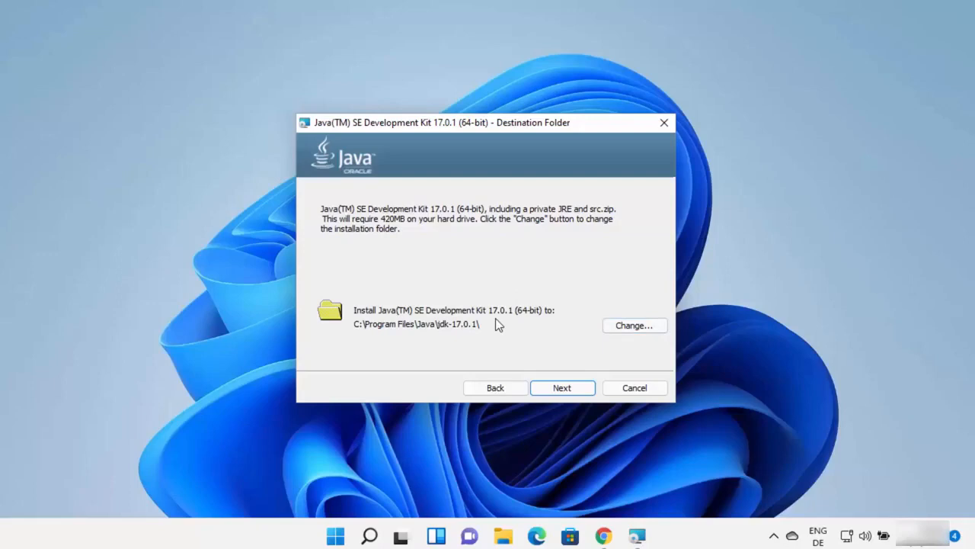
click(547, 390)
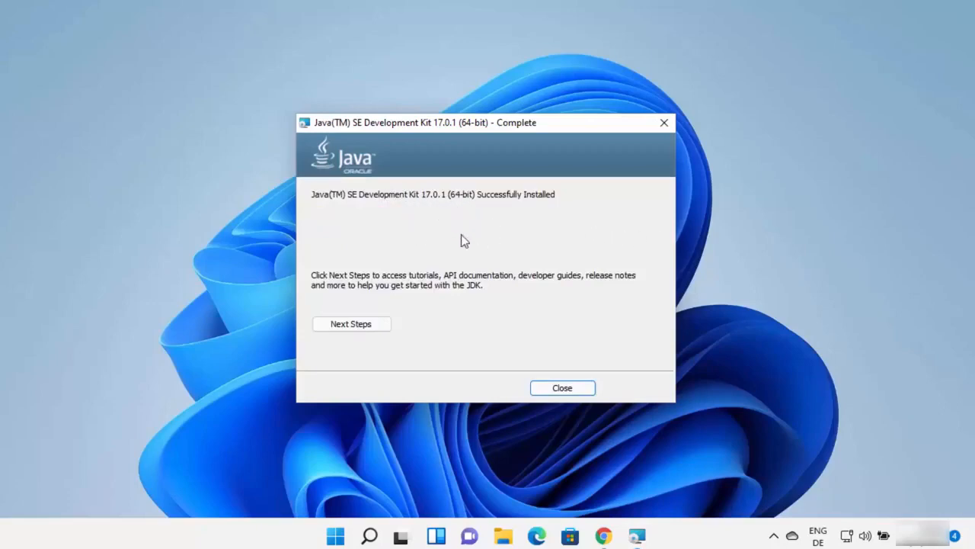
click(546, 389)
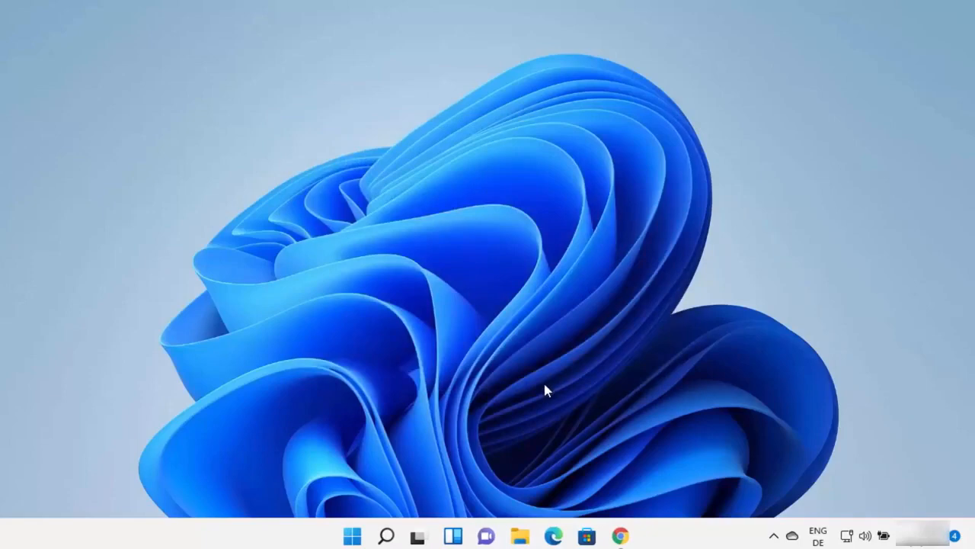
Step: Examine the JDK installation folder C:\Program Files\Java\jdk-17.0.1 in File Explorer, then minimize the window
click(518, 537)
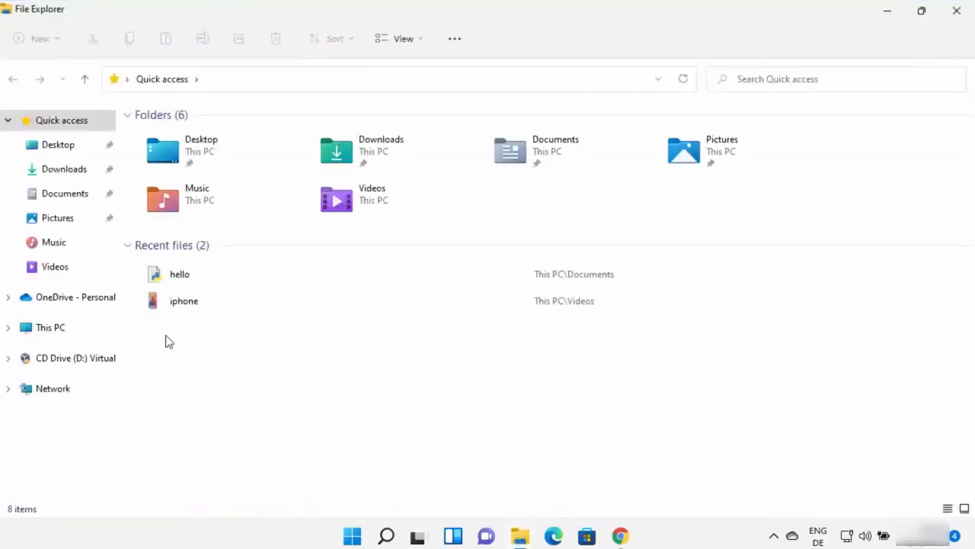
click(76, 334)
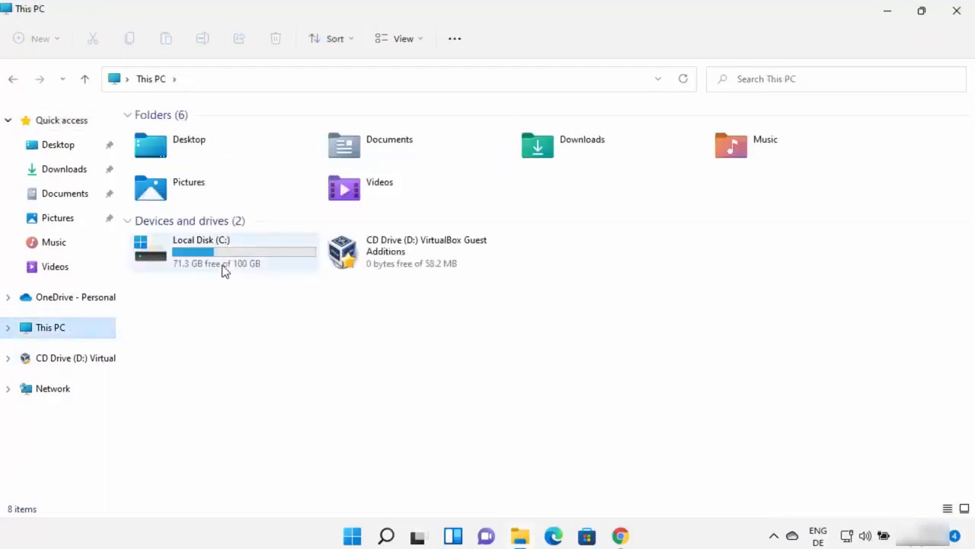
click(224, 271)
double_click(224, 270)
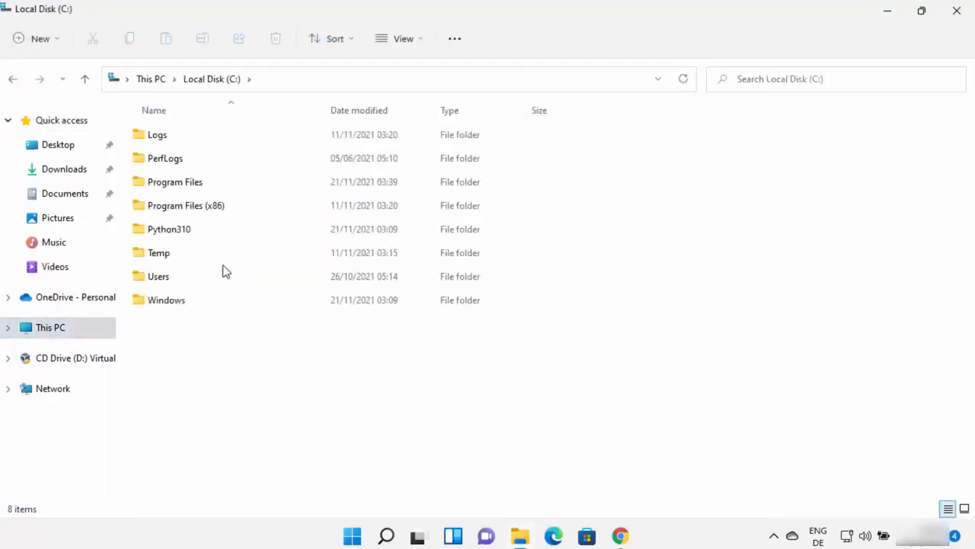
click(187, 191)
double_click(188, 191)
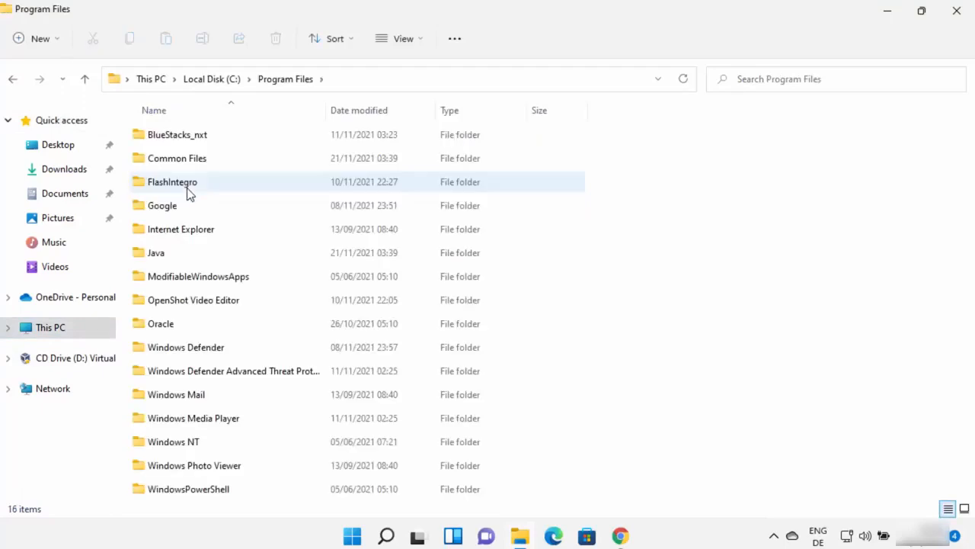
click(169, 261)
double_click(169, 261)
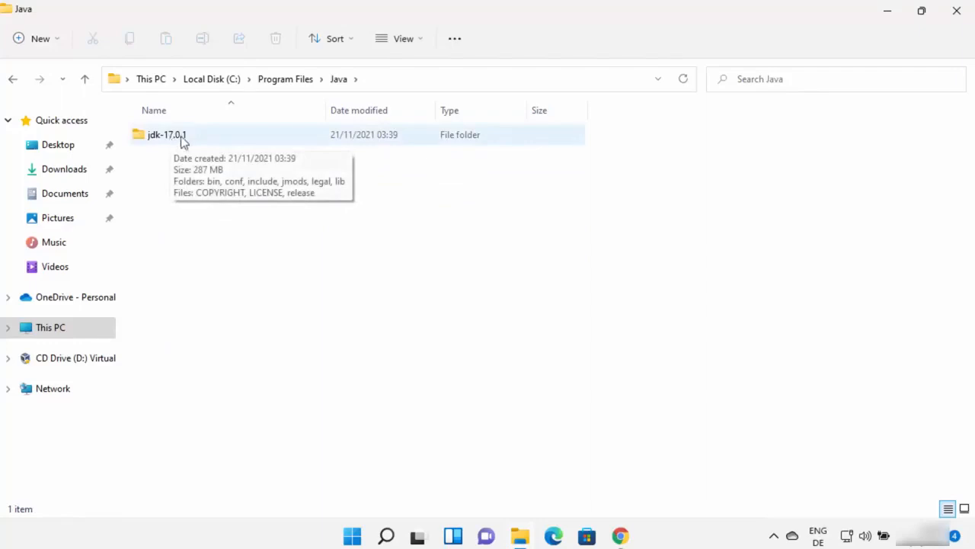
click(177, 144)
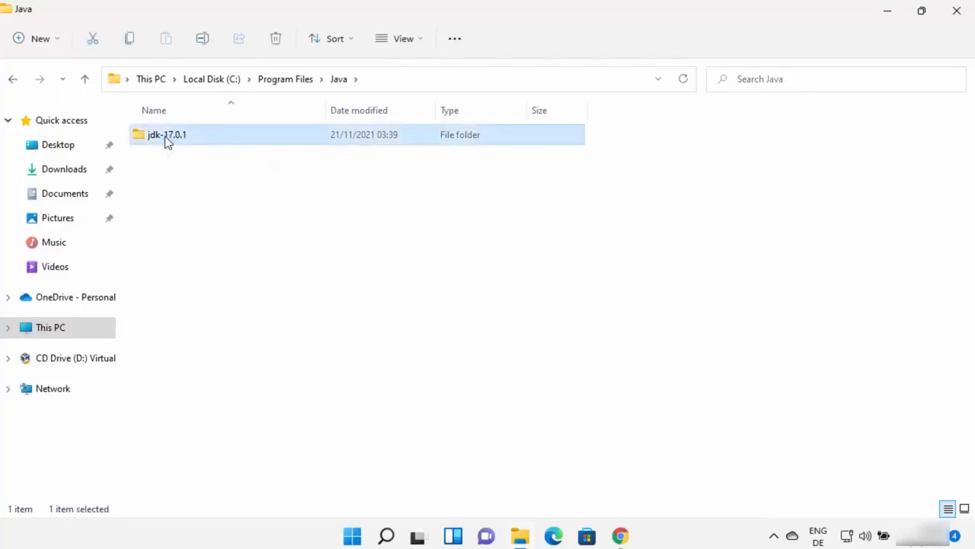
double_click(183, 141)
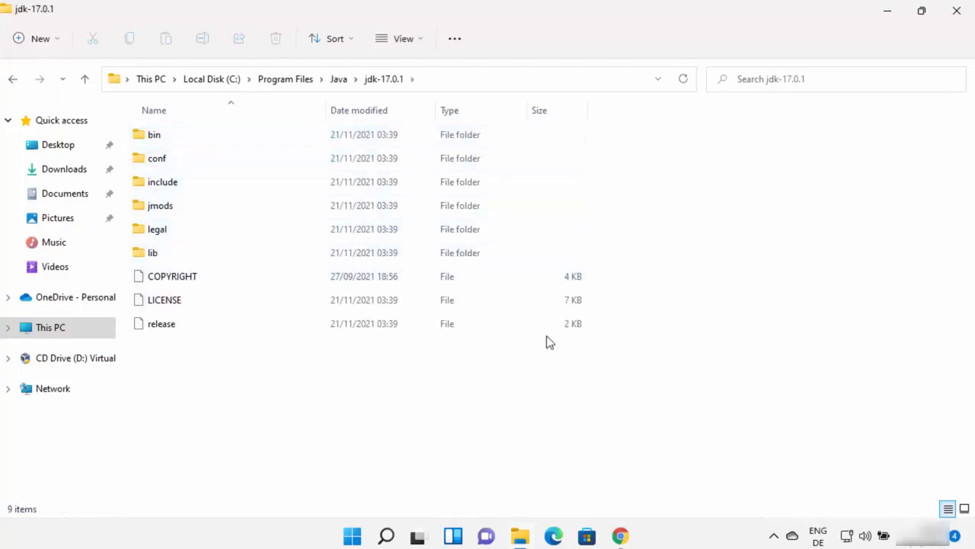
click(888, 13)
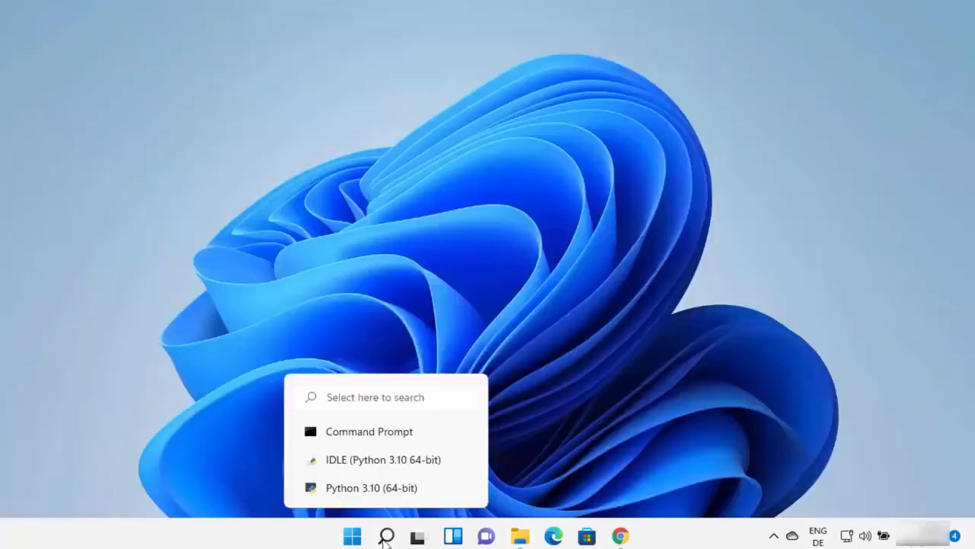
Step: Search Windows for "edit env" and open the environment variables editor for the account
click(387, 537)
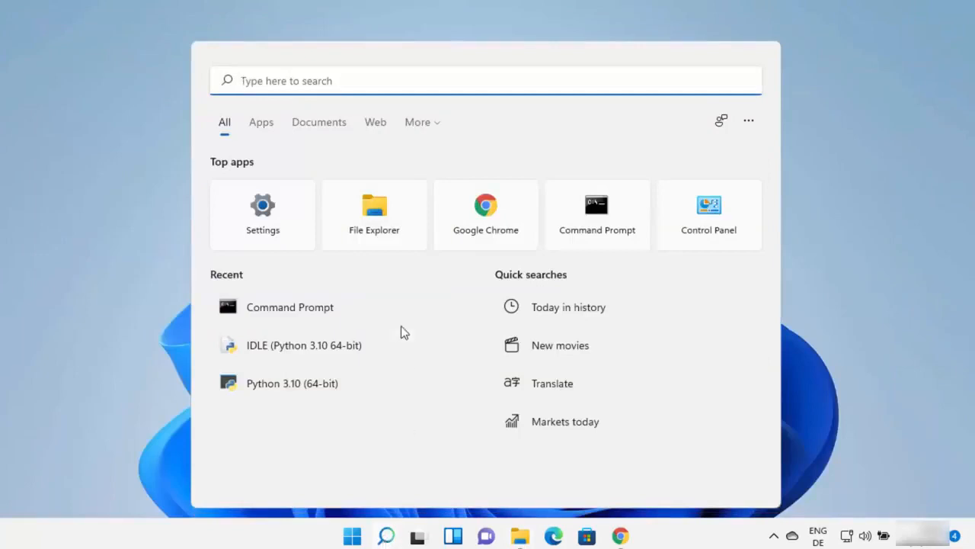
text(d)
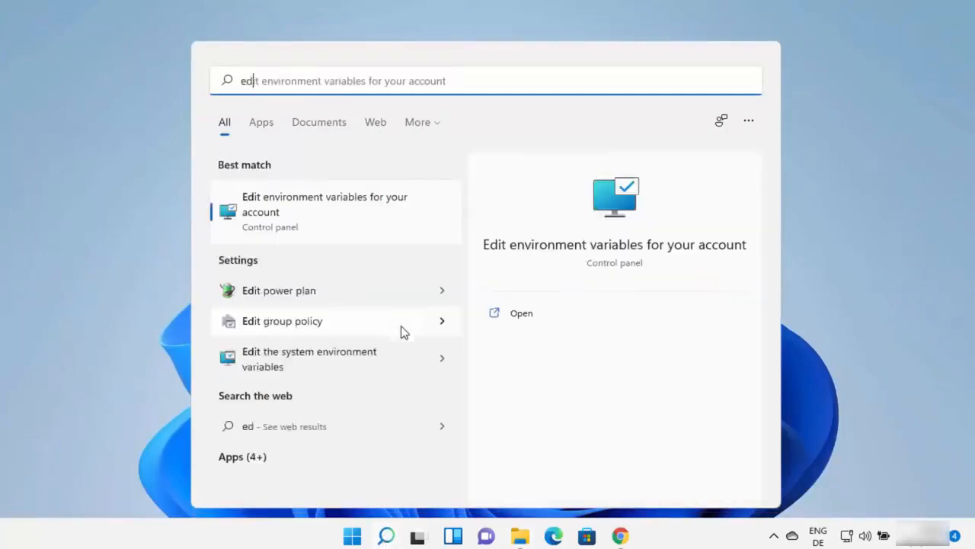
text(it env)
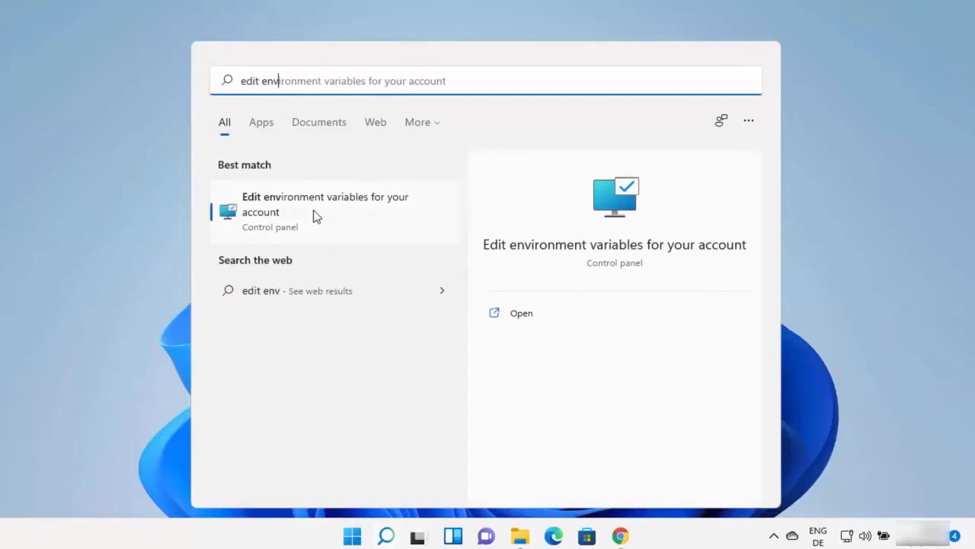
click(359, 210)
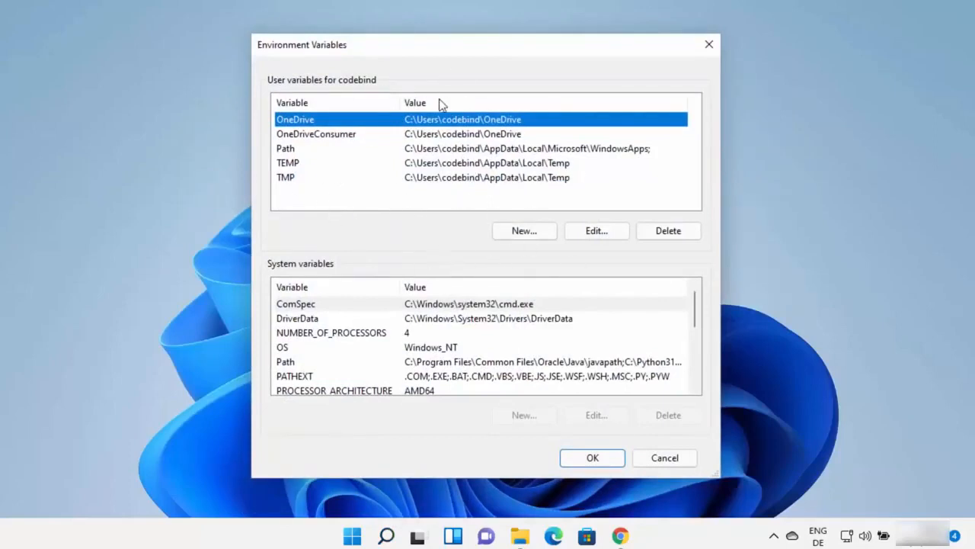
Step: Find and open Control Panel with a Windows search for "con", and view its items by Category
click(387, 536)
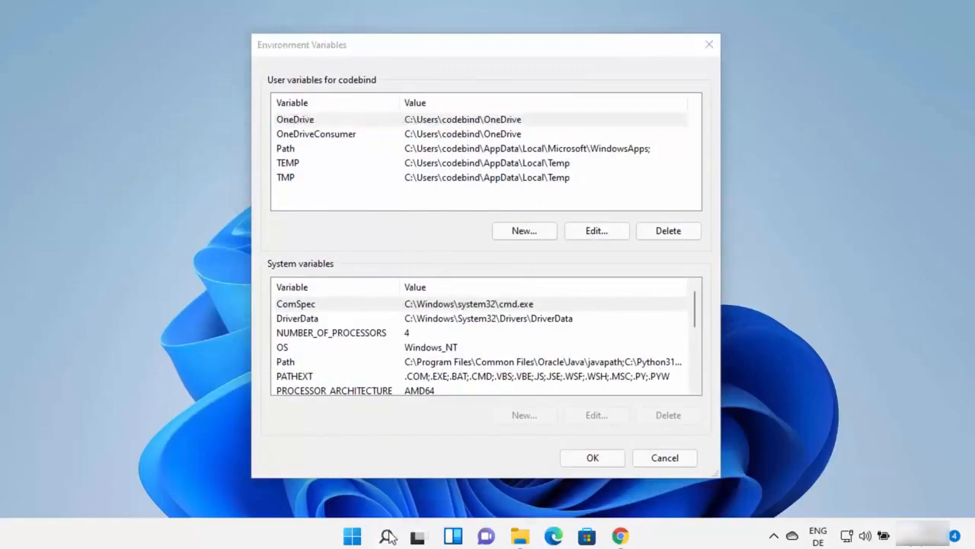
text(con)
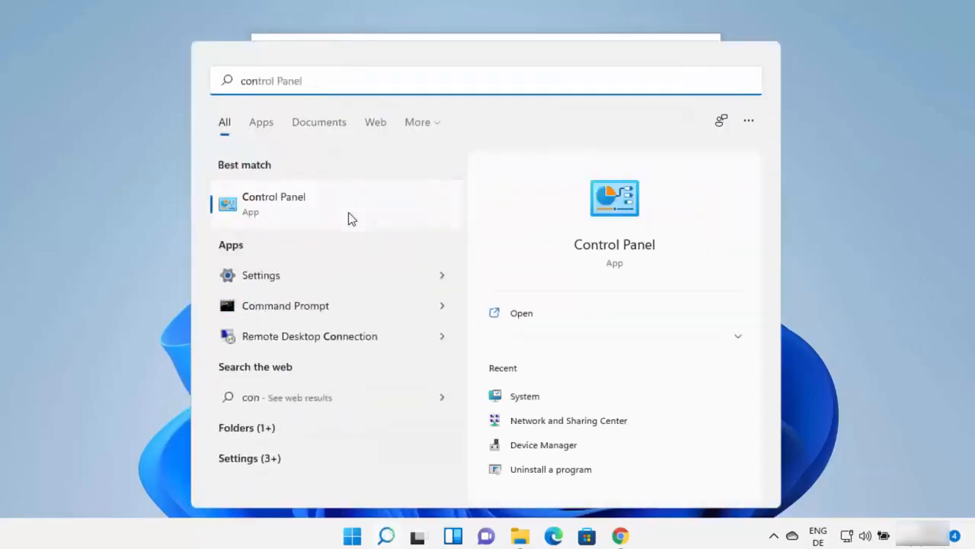
click(351, 218)
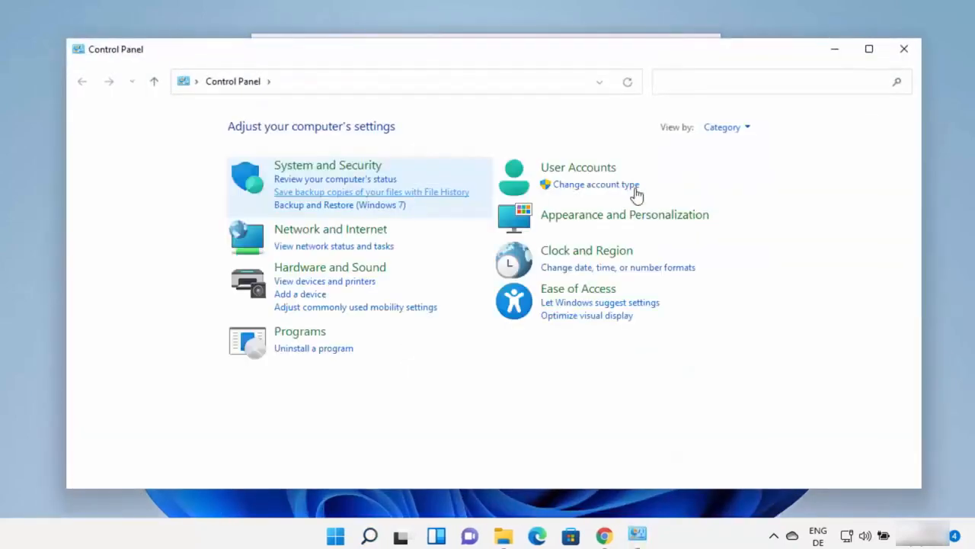
click(724, 130)
click(727, 153)
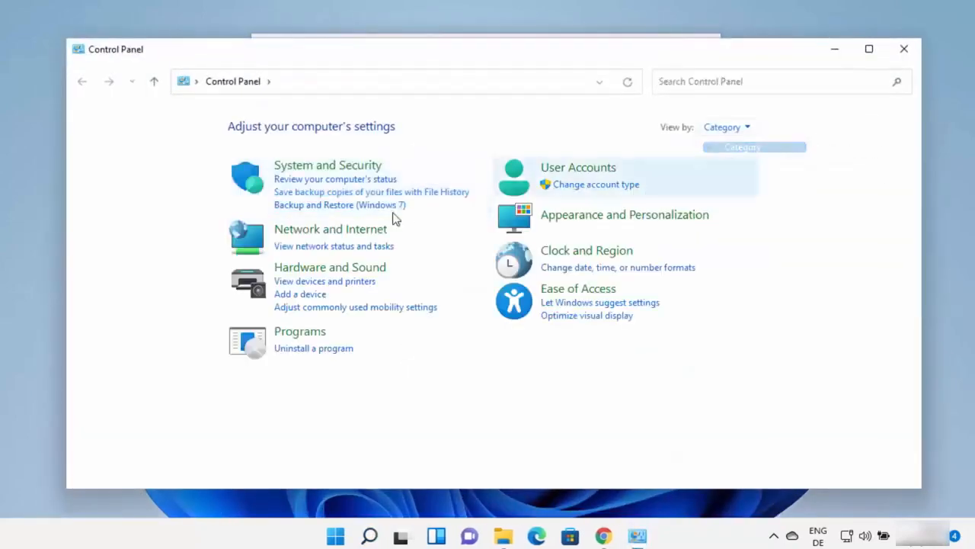
Step: Open the Environment Variables dialog through System and Security, the System page and its advanced system settings
click(350, 169)
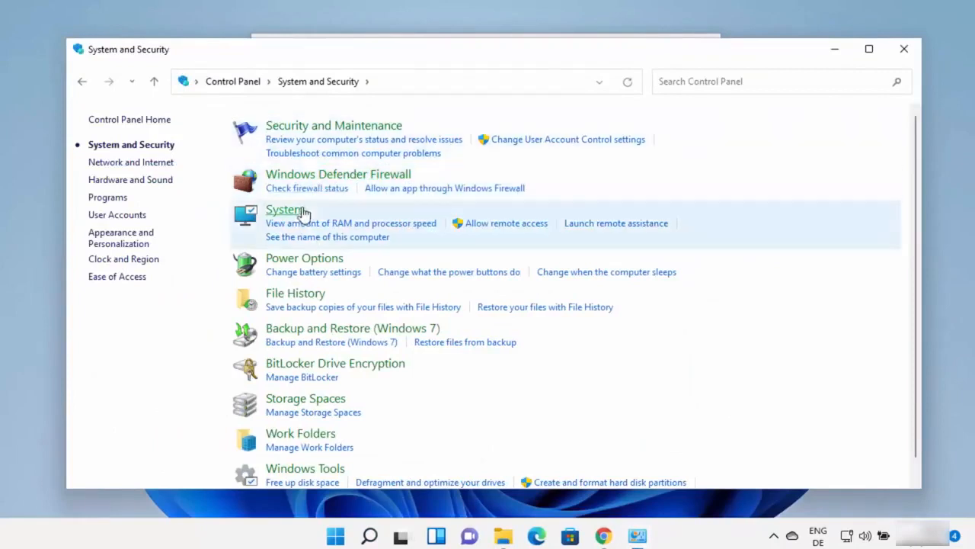
click(285, 210)
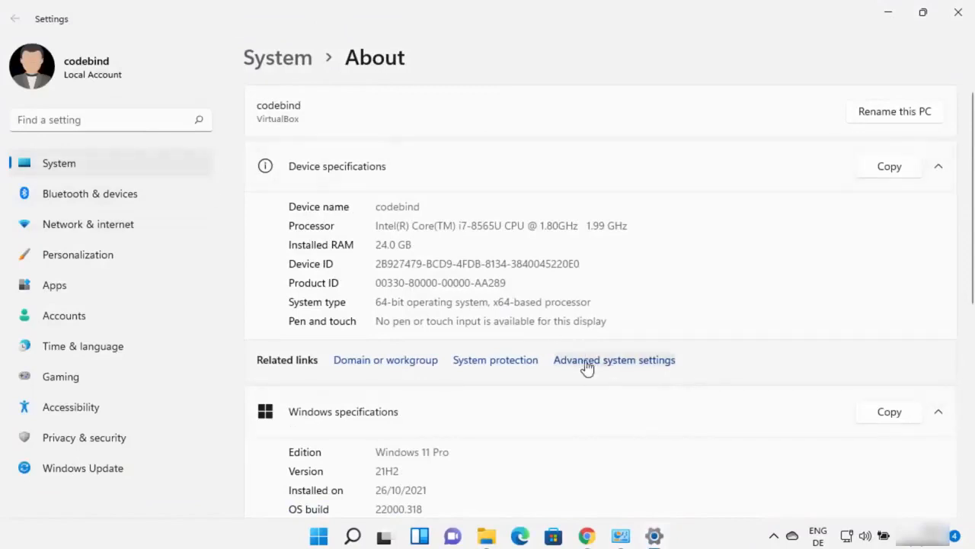
click(624, 361)
click(338, 381)
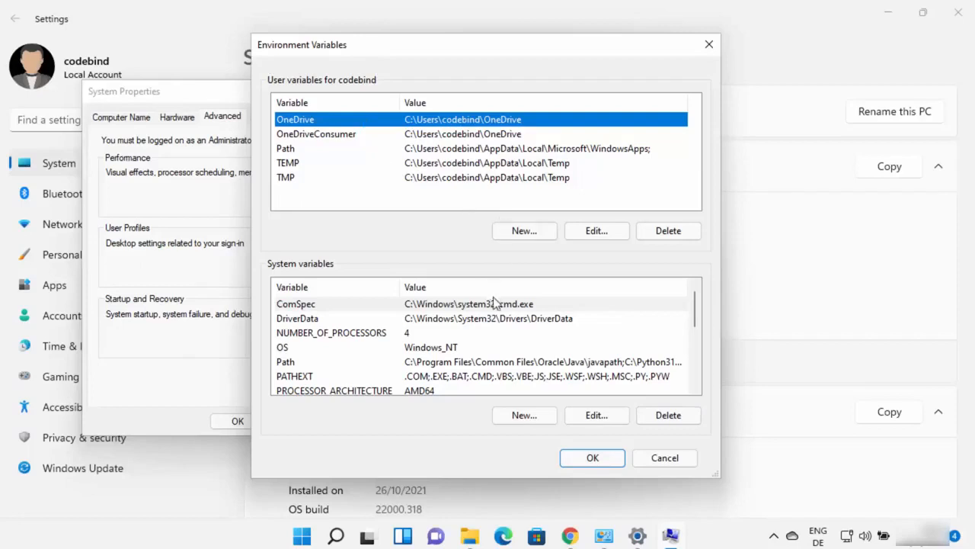
Step: Open the Path variable from the system variables for editing
click(288, 364)
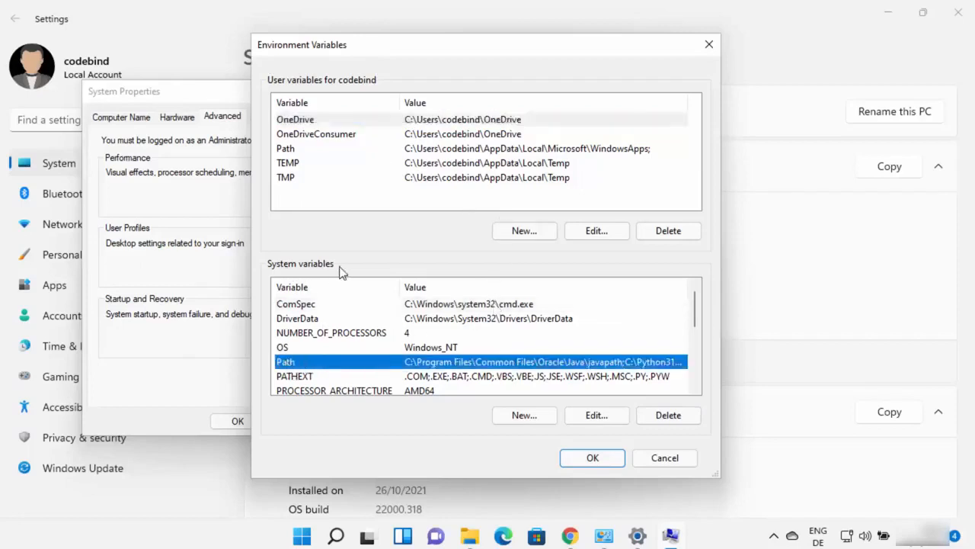
click(592, 413)
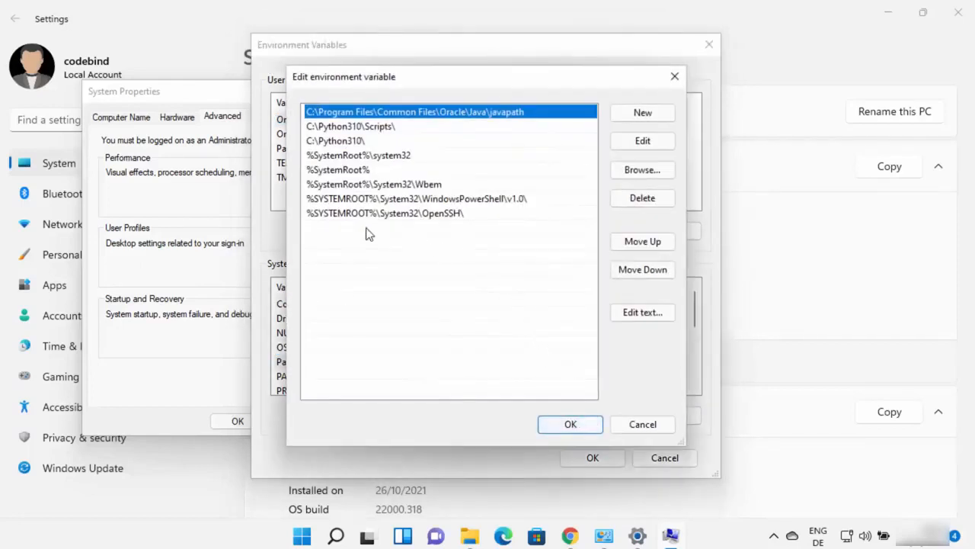
click(366, 233)
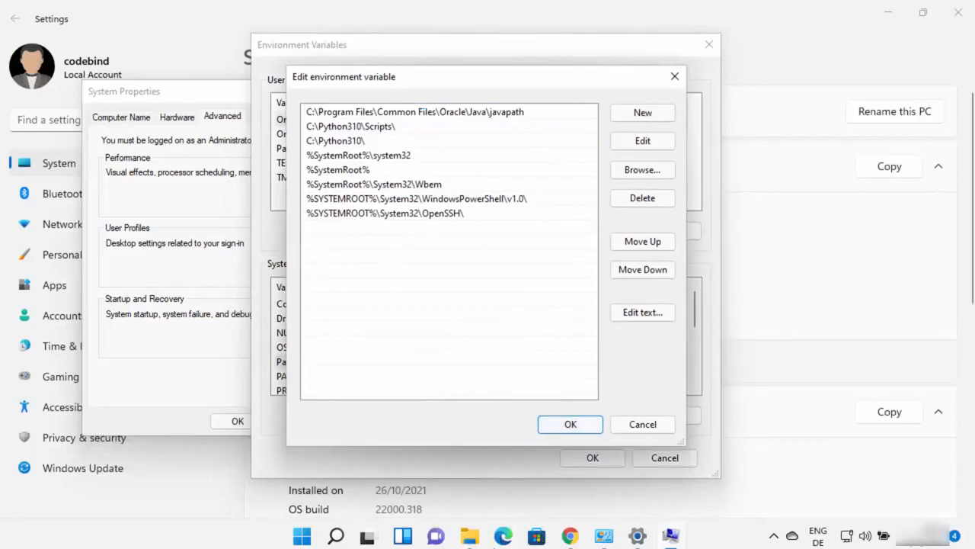
Step: Open the bin folder inside jdk-17.0.1 in File Explorer and copy its full path
click(469, 536)
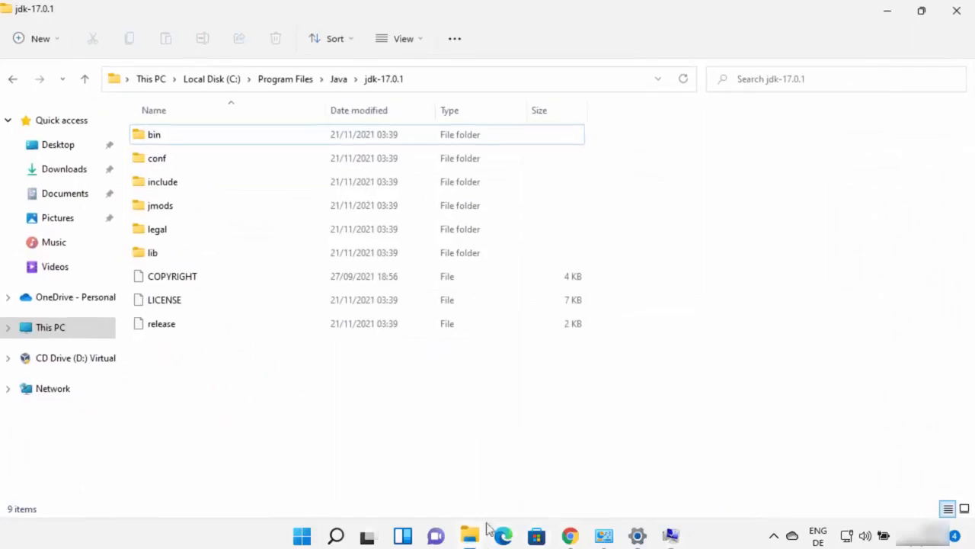
click(419, 82)
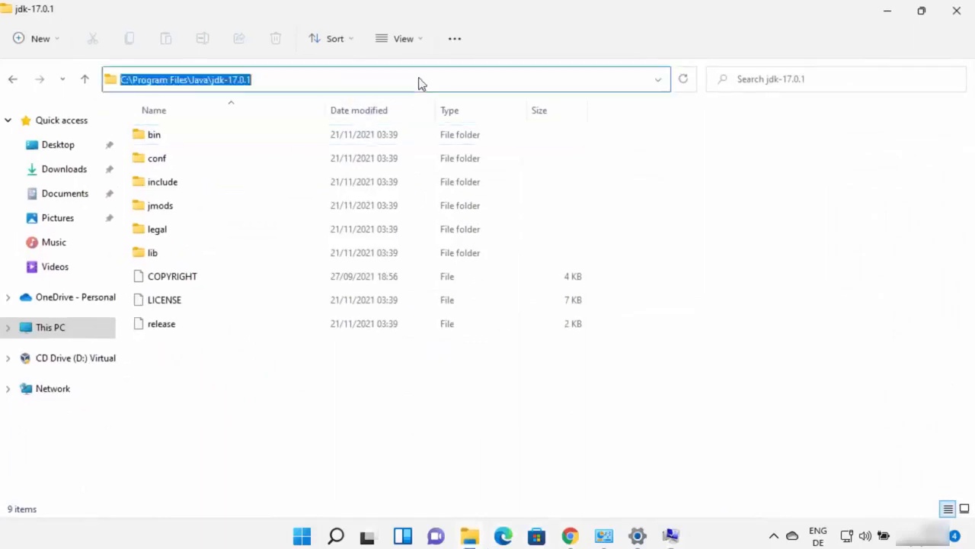
double_click(163, 141)
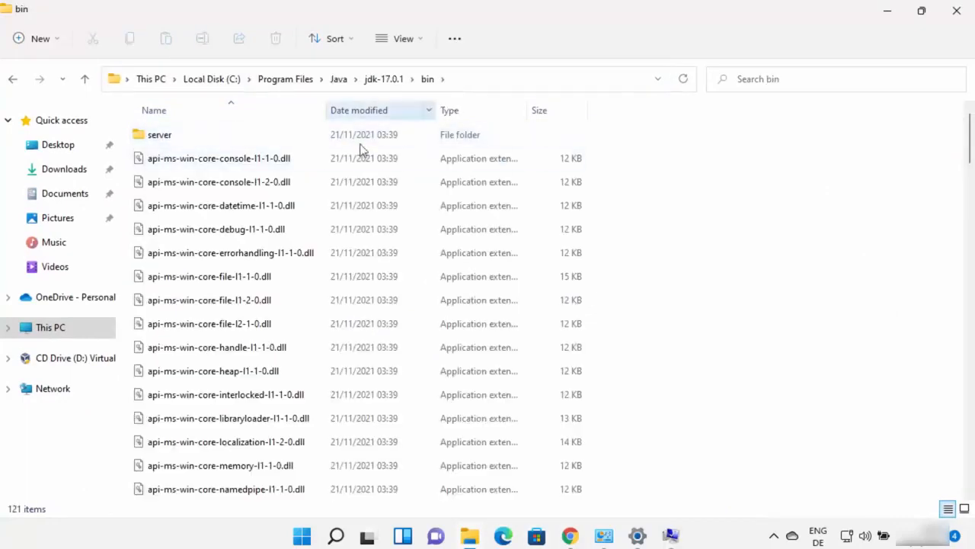
click(468, 85)
key(ctrl+c)
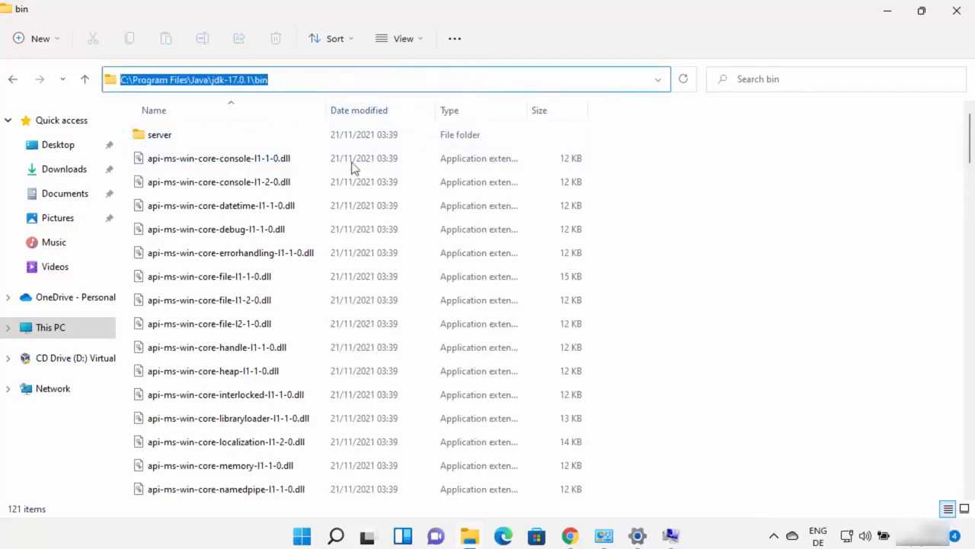
Step: Add C:\Program Files\Java\jdk-17.0.1\bin as a new entry of the system Path variable and confirm the edit
mouse_move(629, 537)
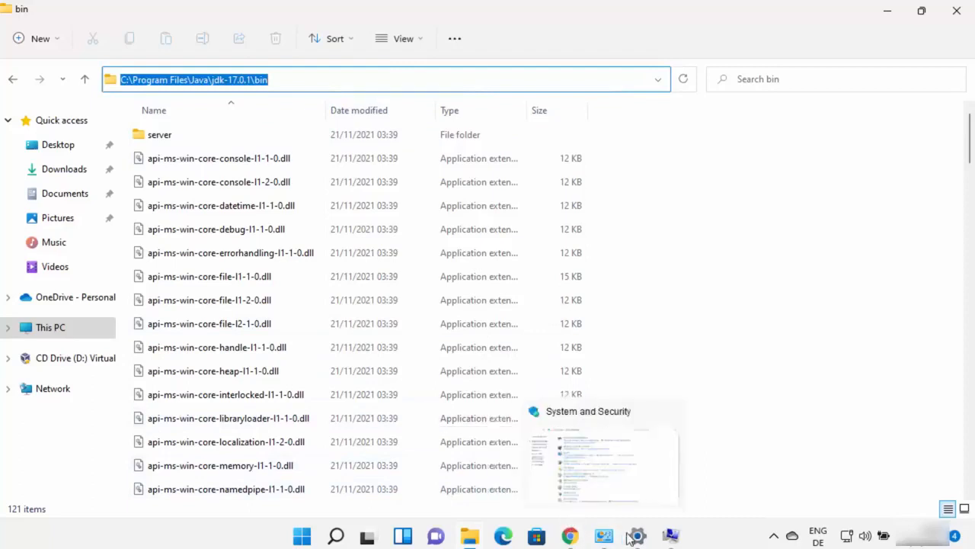
click(647, 489)
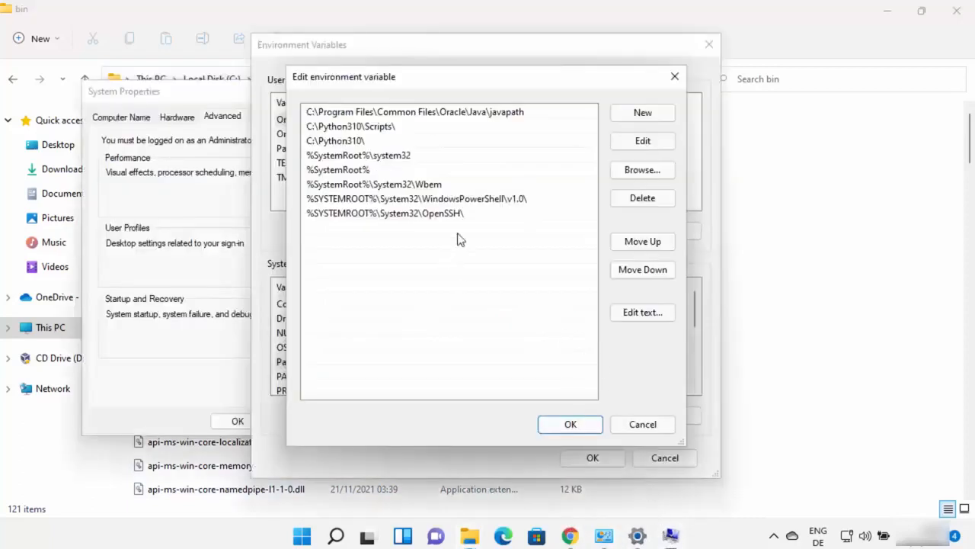
double_click(313, 229)
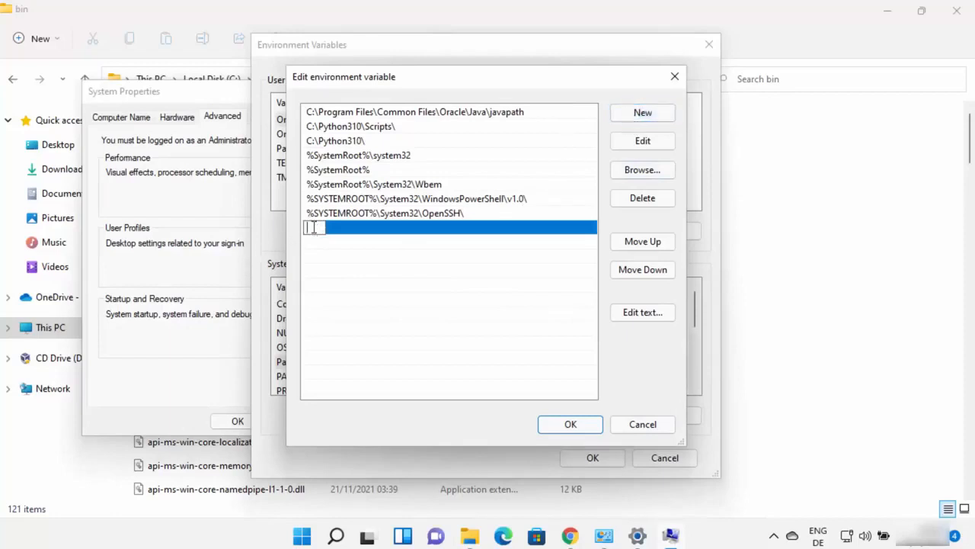
key(ctrl+v)
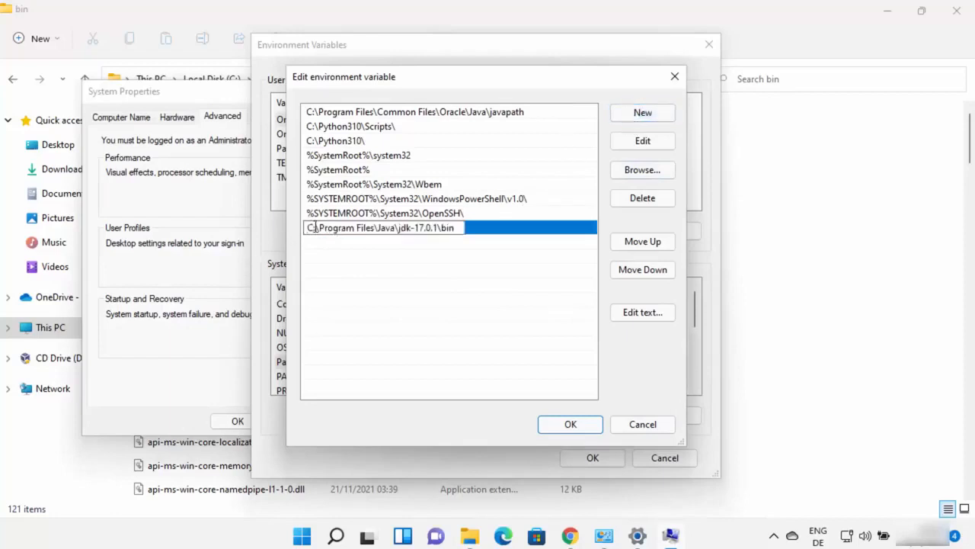
click(467, 251)
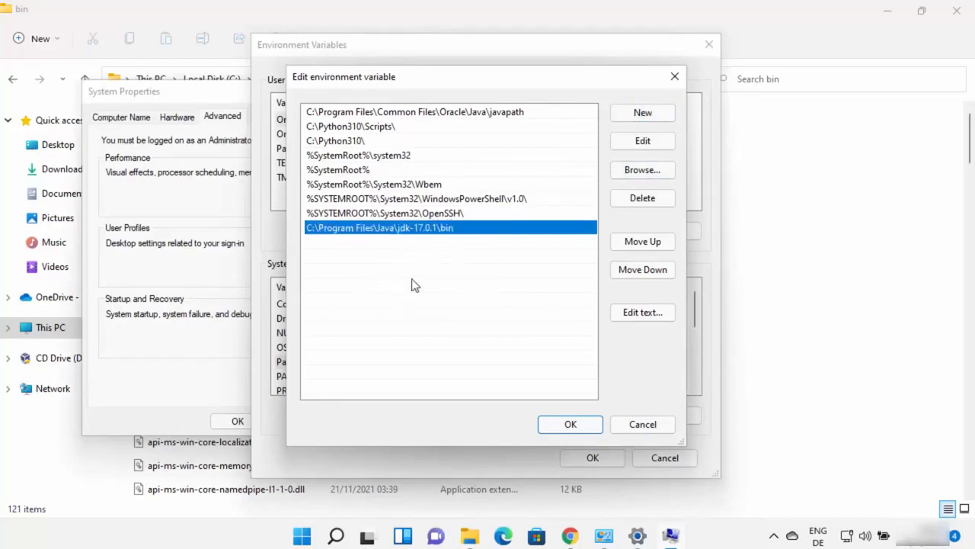
click(570, 425)
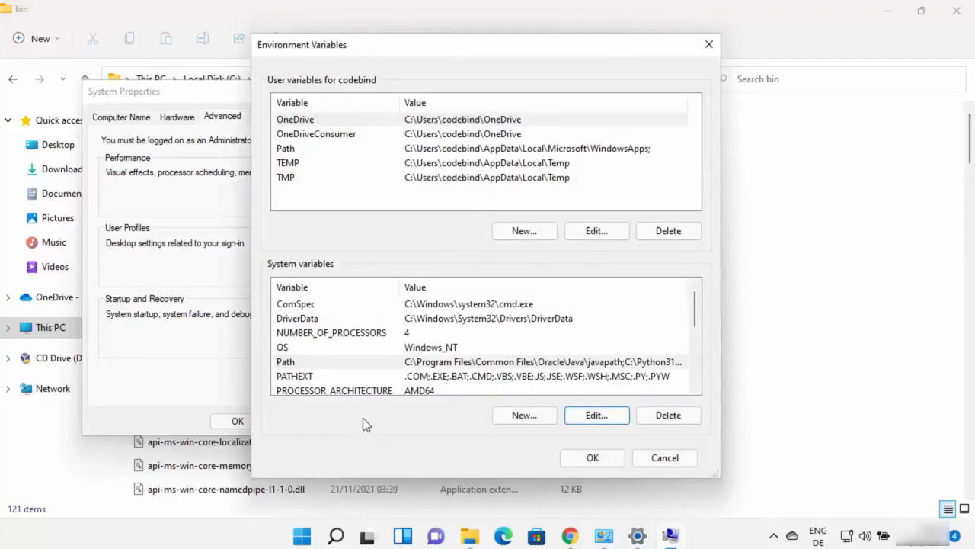
Step: Start a new user variable and name it JAVA_HOME
click(338, 198)
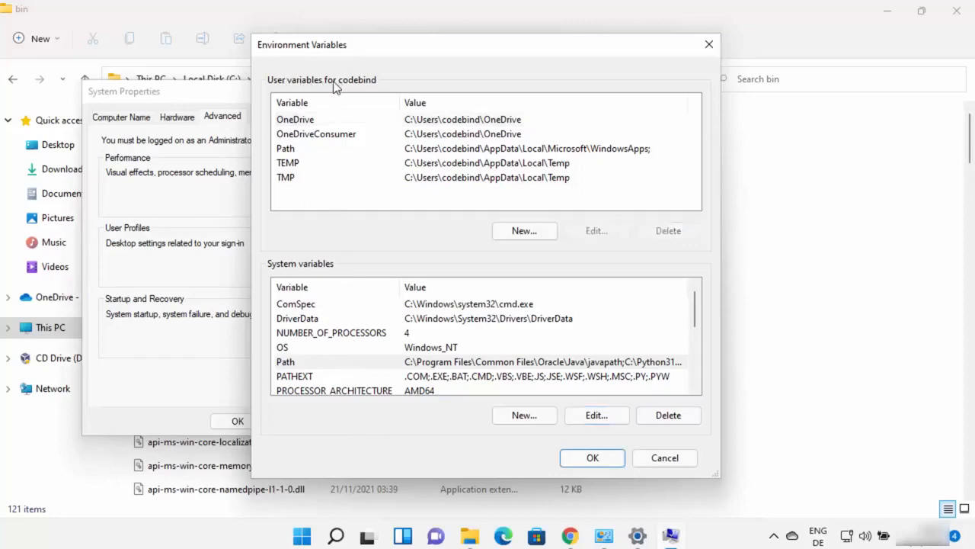
click(523, 230)
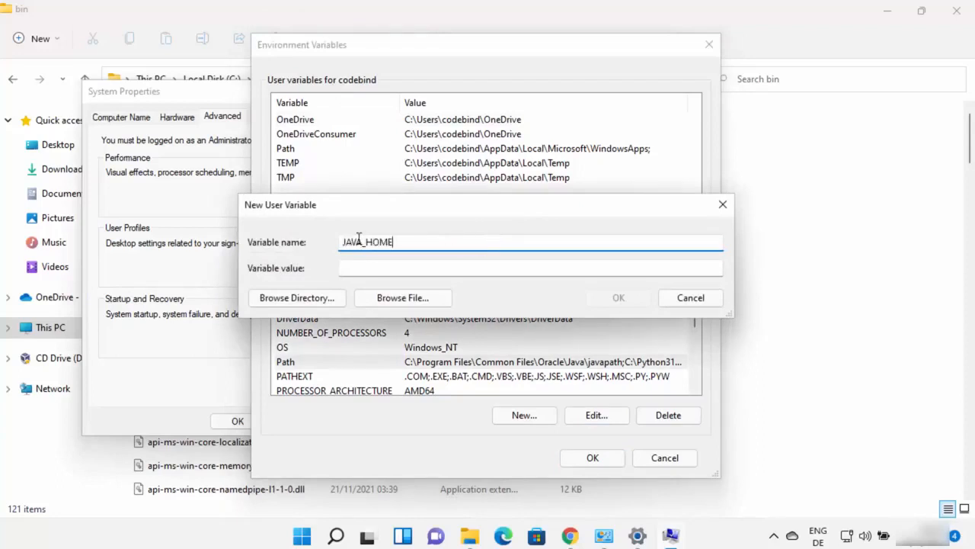
drag(342, 241, 397, 240)
click(242, 540)
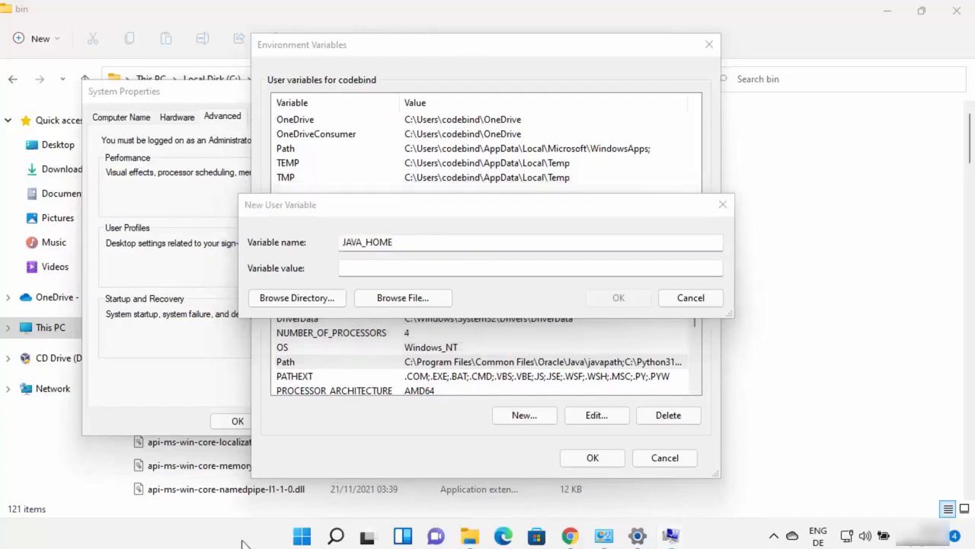
Step: Return to the jdk-17.0.1 folder in File Explorer and copy its full path
click(470, 537)
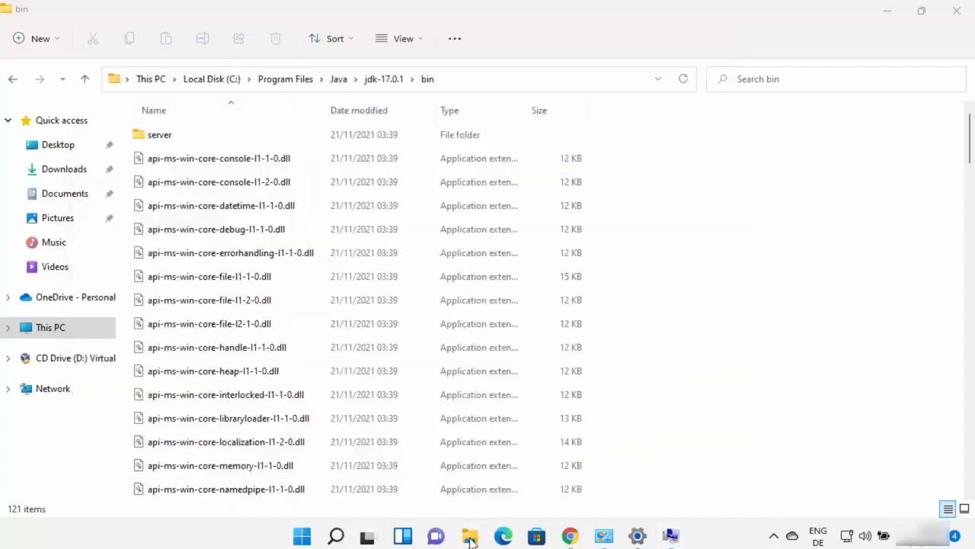
click(397, 81)
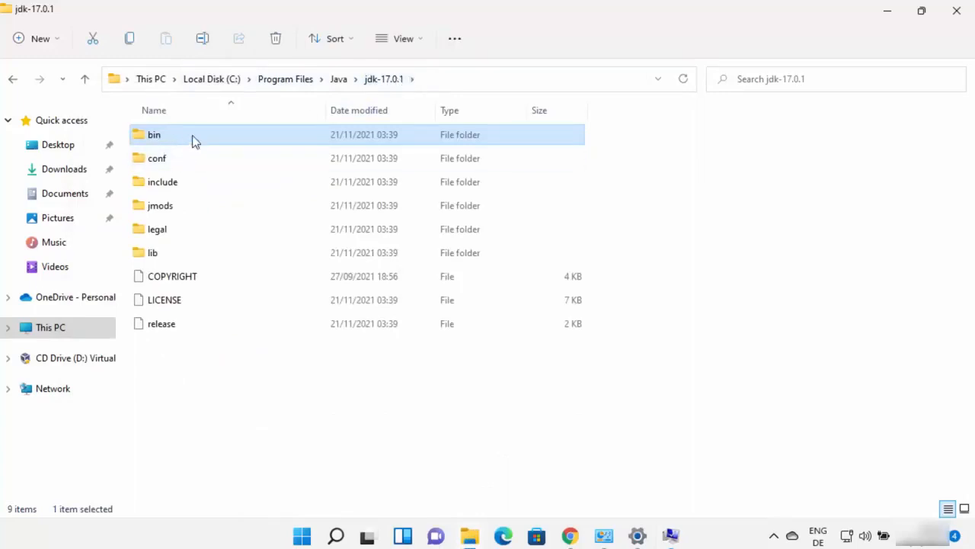
click(445, 86)
key(ctrl+c)
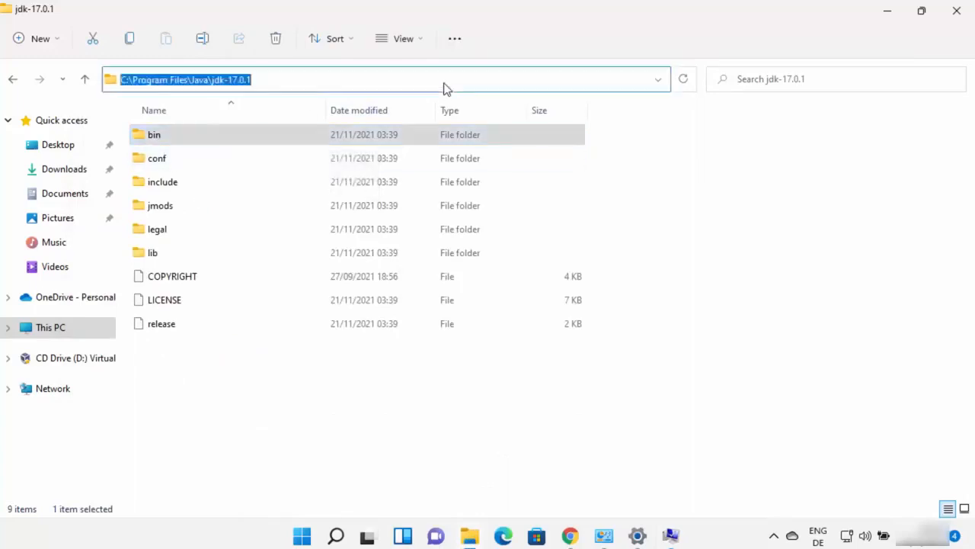
click(261, 77)
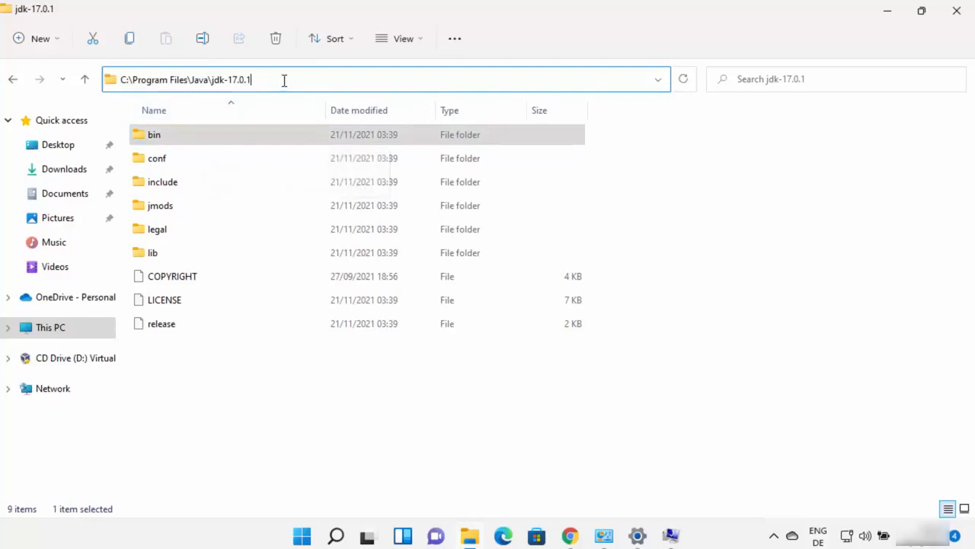
Step: Set the JAVA_HOME value to C:\Program Files\Java\jdk-17.0.1 and confirm the new user variable
click(671, 535)
key(ctrl+v)
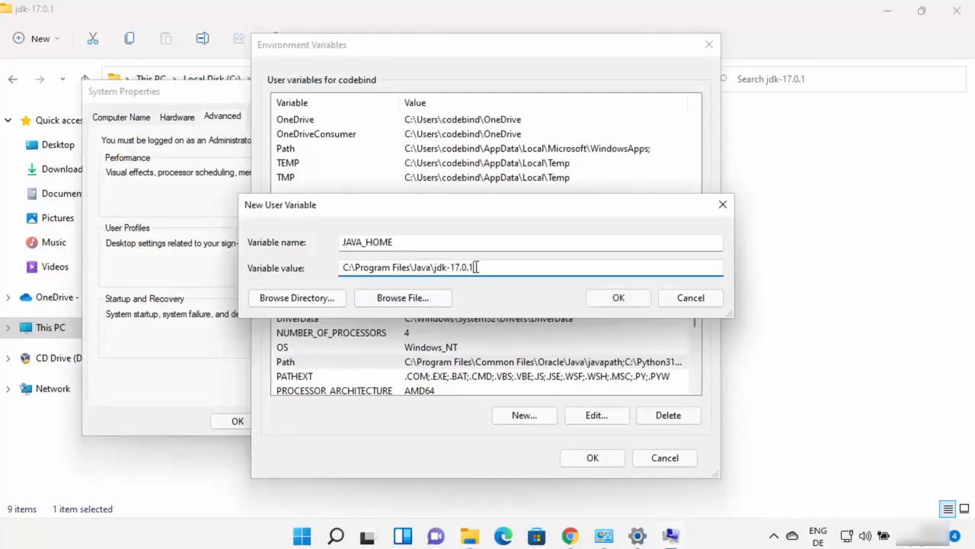
drag(487, 267, 338, 267)
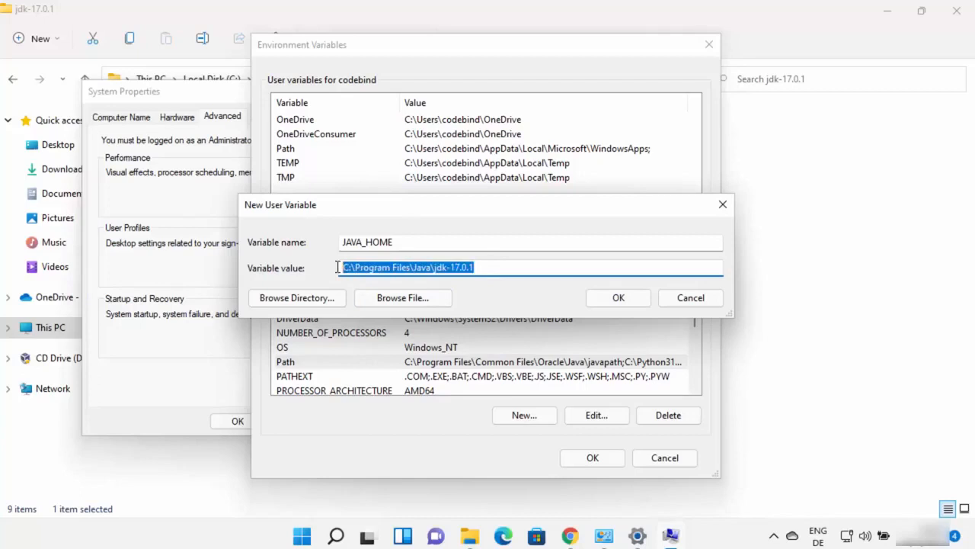
click(615, 298)
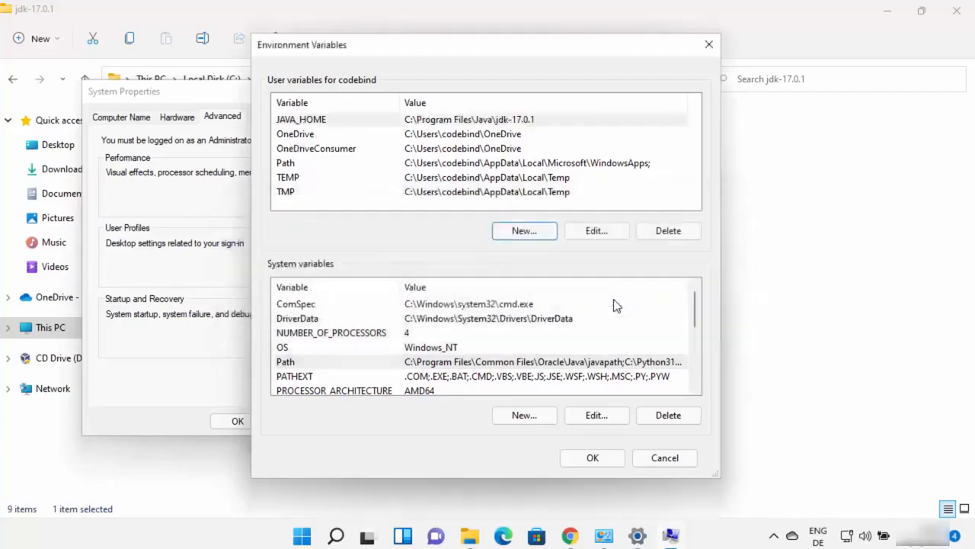
Step: Save the environment variables and system properties, and close File Explorer and the remaining Environment Variables dialog
click(605, 457)
click(252, 425)
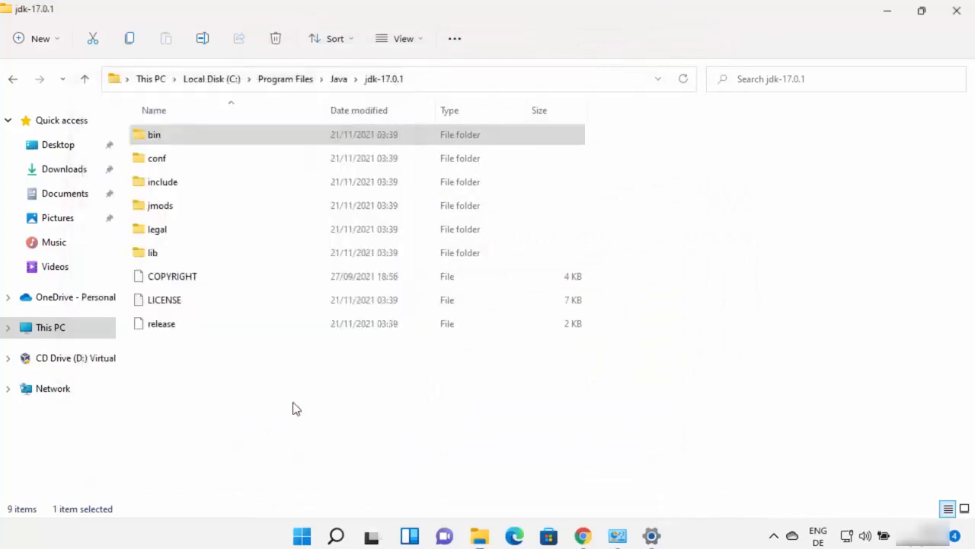
click(952, 17)
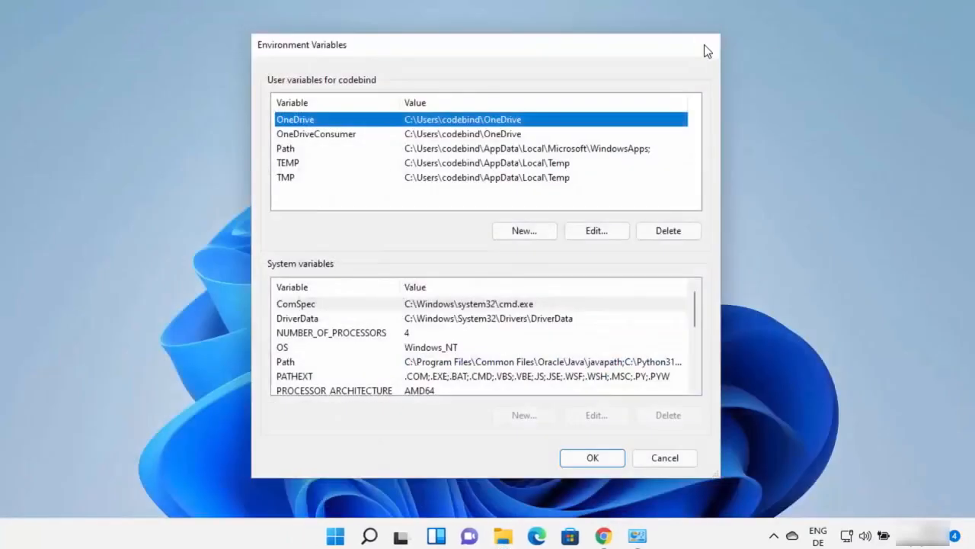
click(704, 44)
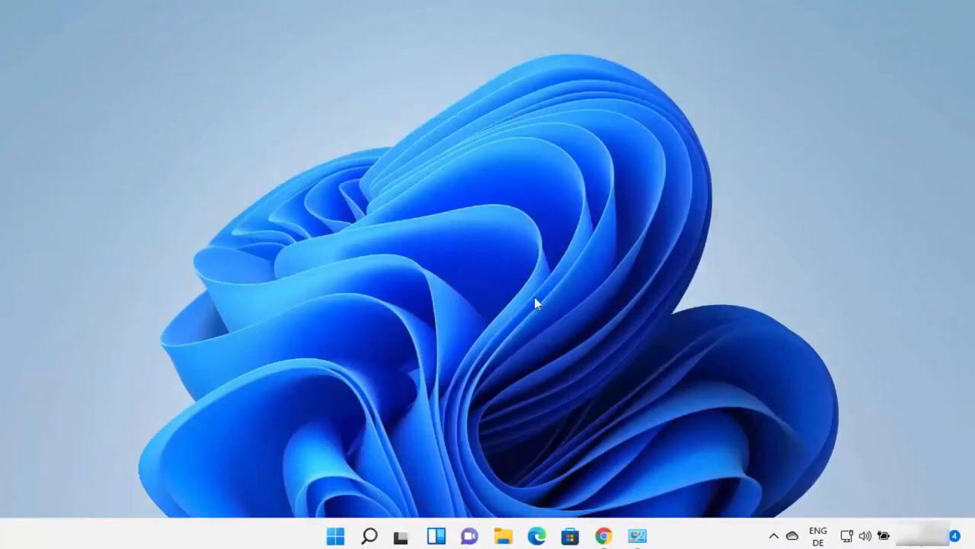
Step: Open Command Prompt through a Windows search for "cmd" and run java -version
click(370, 536)
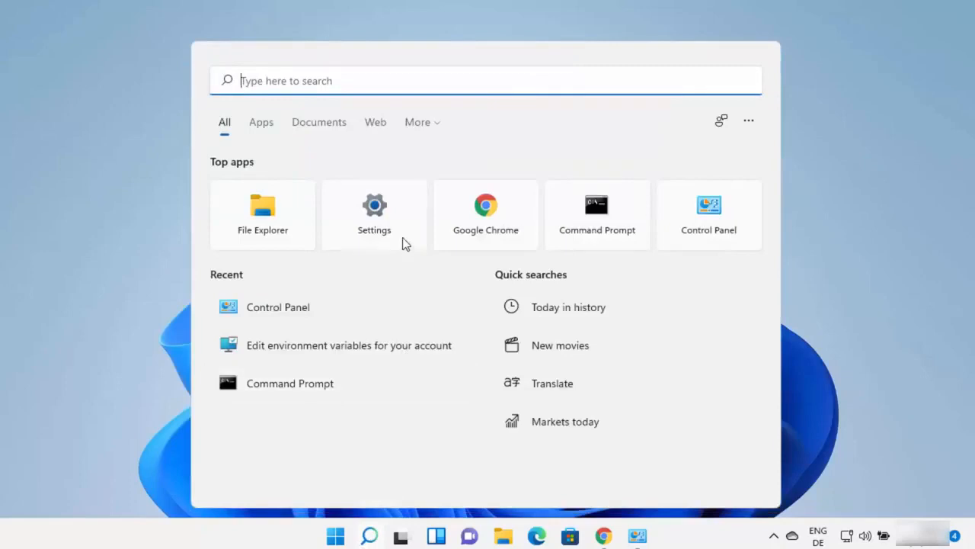
text(cmd)
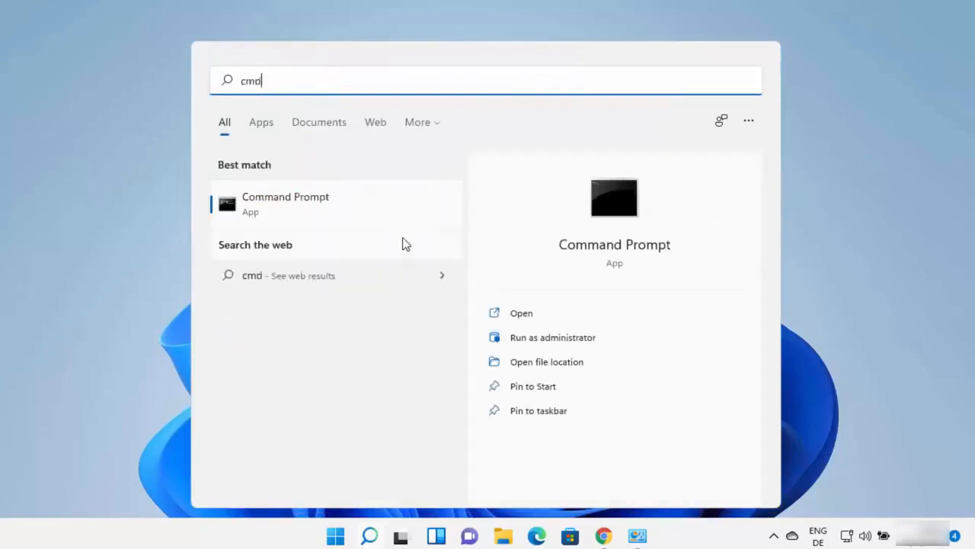
click(317, 196)
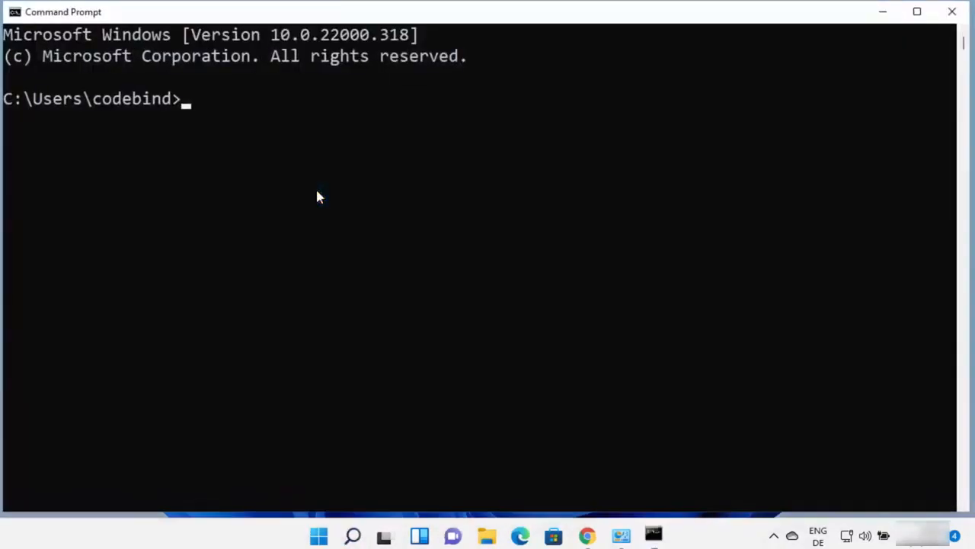
text(java)
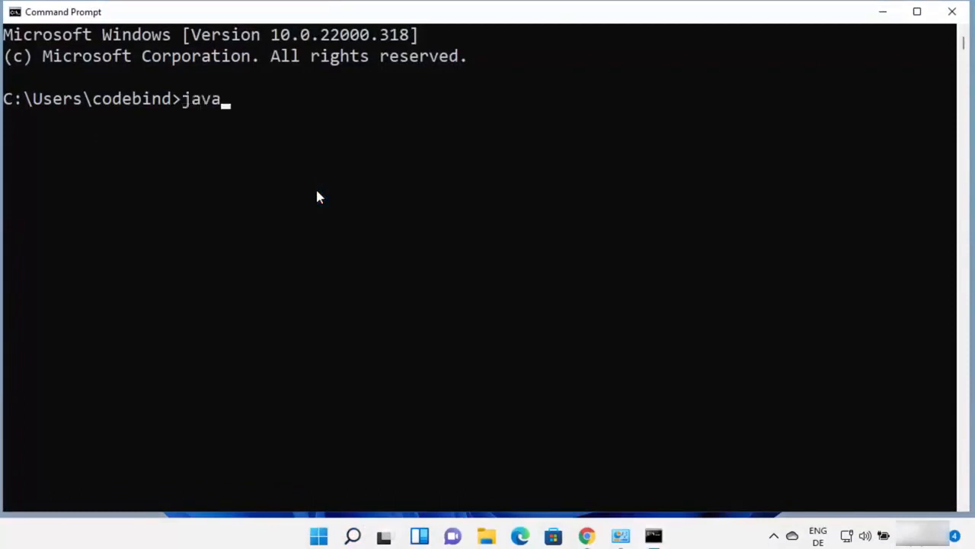
text( -version)
key(Return)
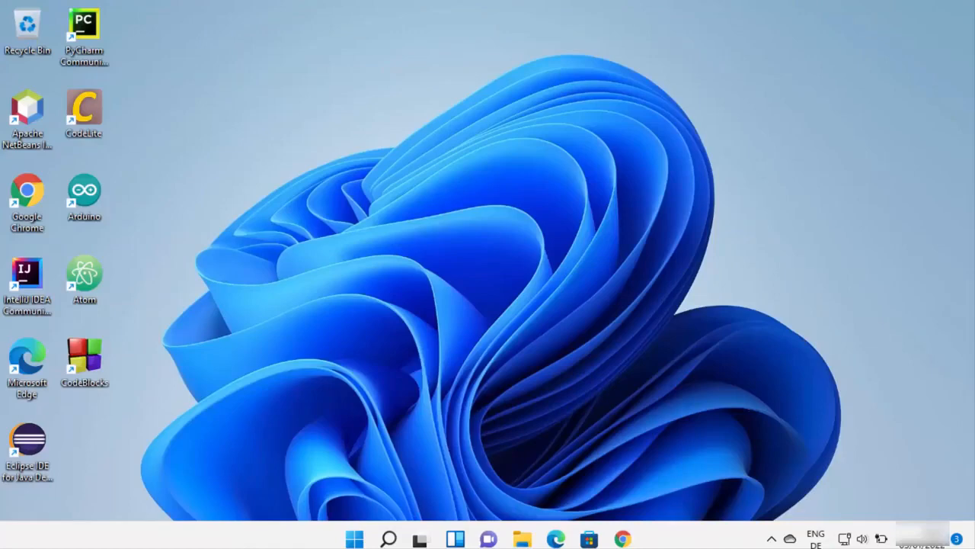
Step: Search Google for "android studio download" in Chrome and open the developer.android.com/studio download page
click(623, 538)
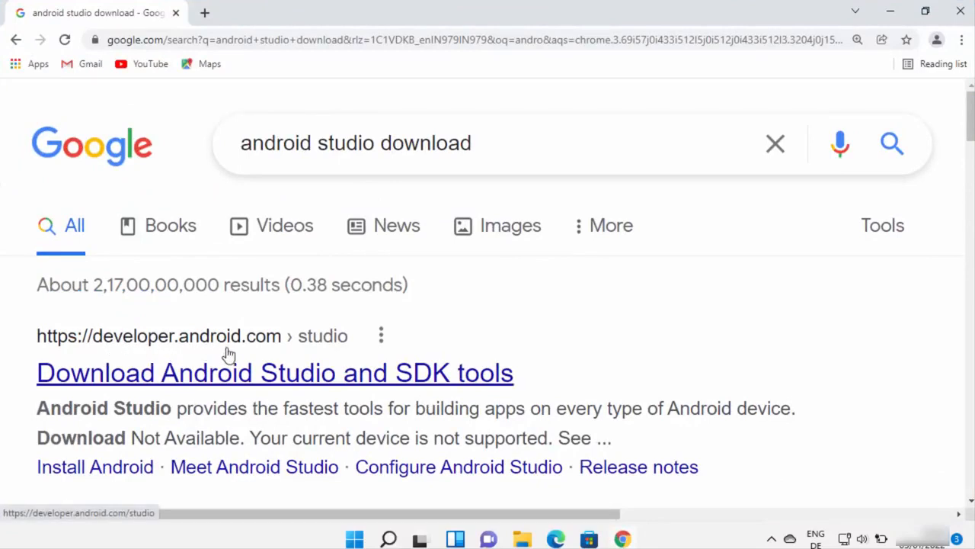
click(315, 377)
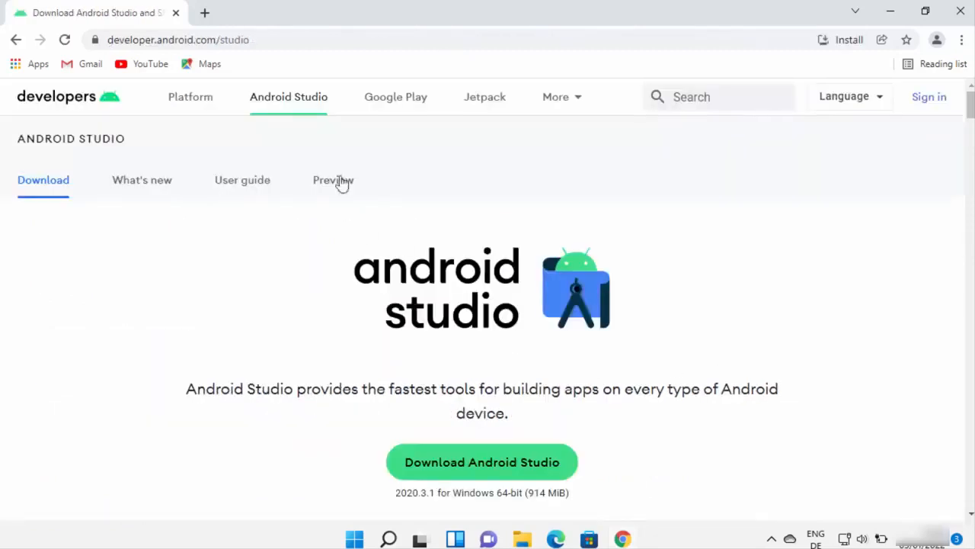
click(326, 42)
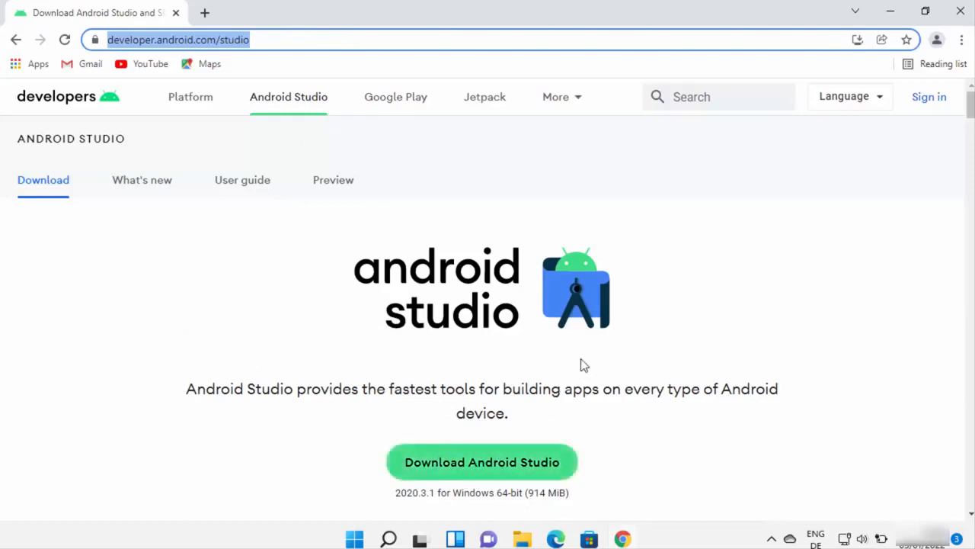
scroll(581, 363, down, 1)
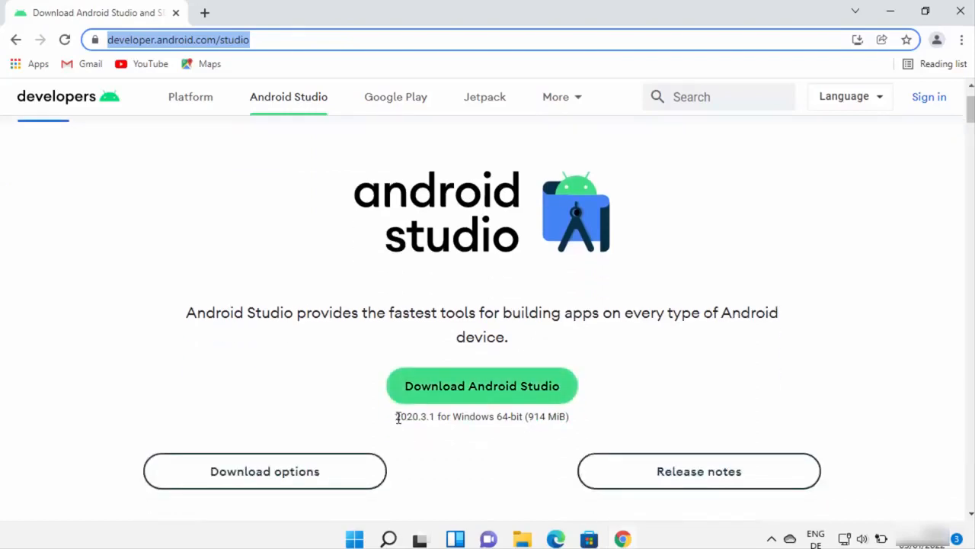
Step: Agree to the terms and conditions and download Android Studio 2020.3.1 for Windows
drag(397, 418, 412, 415)
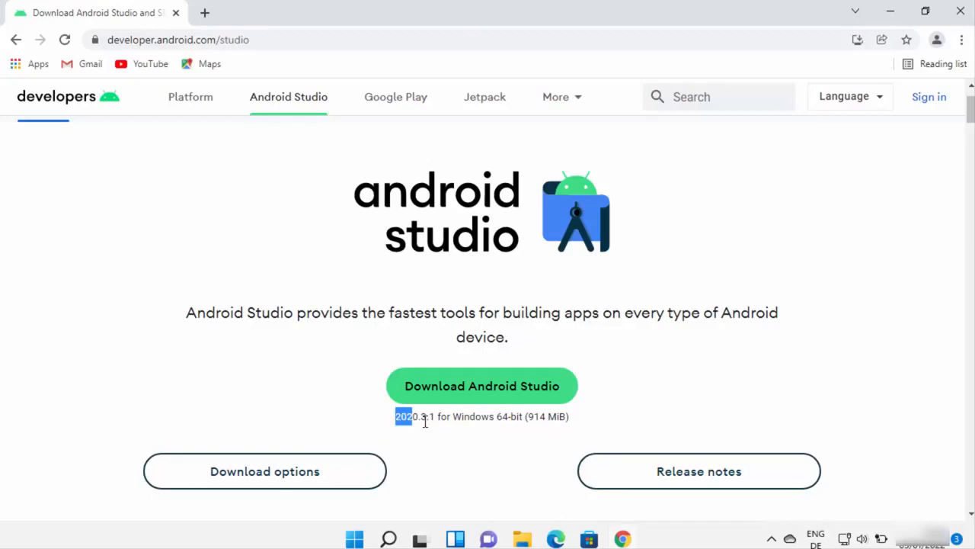
click(475, 399)
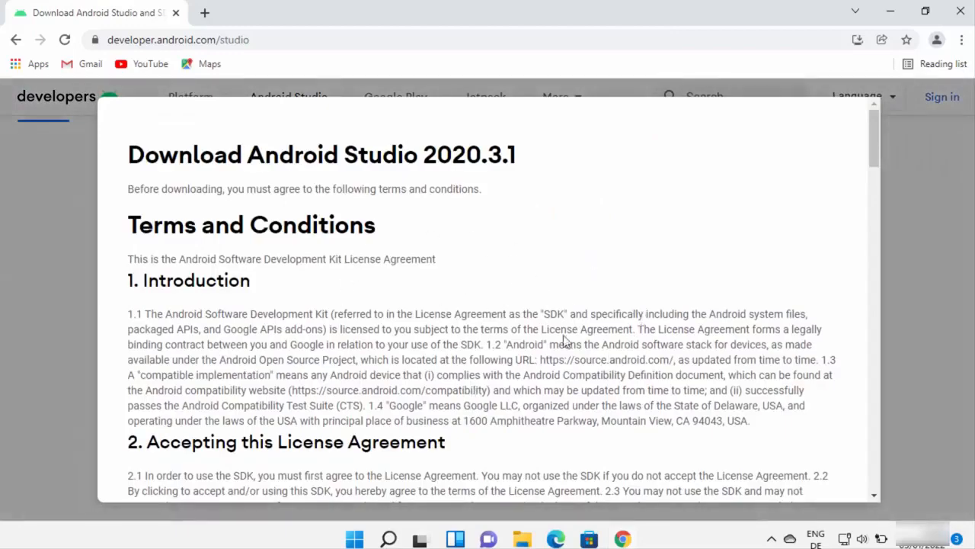
scroll(572, 296, down, 20)
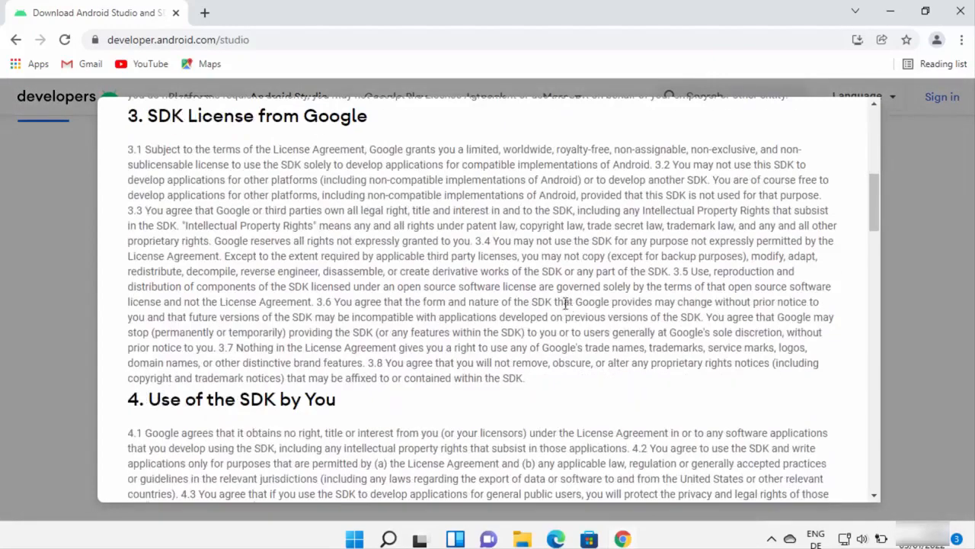
scroll(563, 304, down, 10)
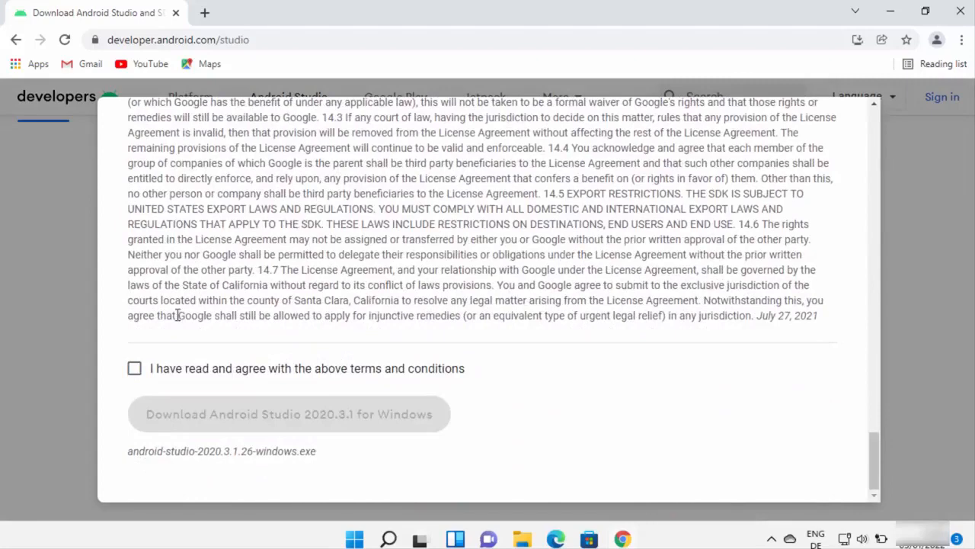
click(134, 368)
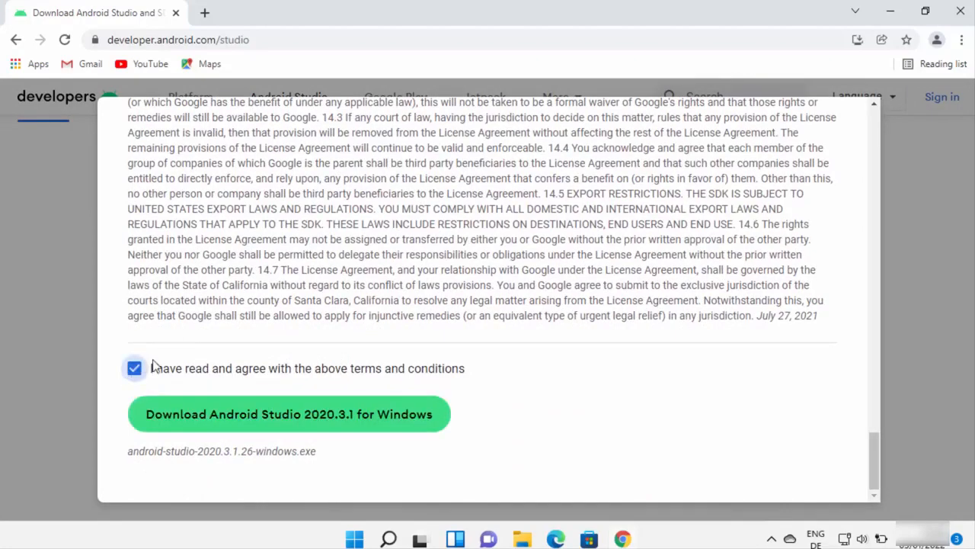
click(307, 416)
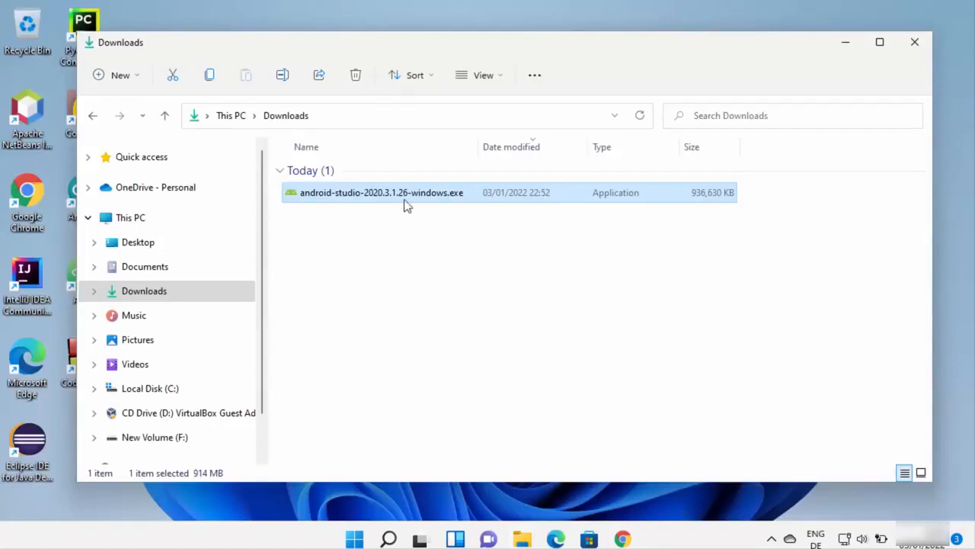
Step: Run android-studio-2020.3.1.26-windows.exe from Downloads as administrator and allow it to make changes to the device
mouse_move(429, 204)
right_click(407, 196)
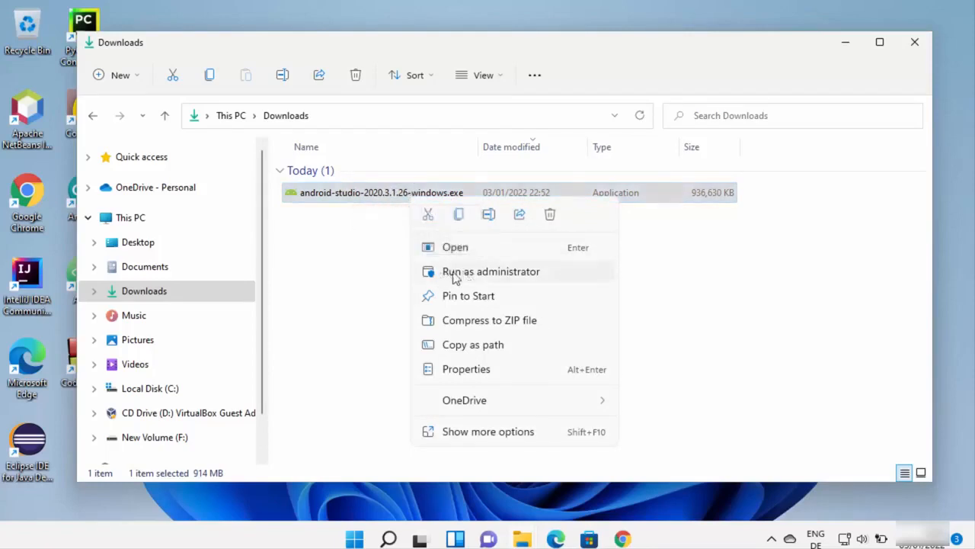
click(465, 275)
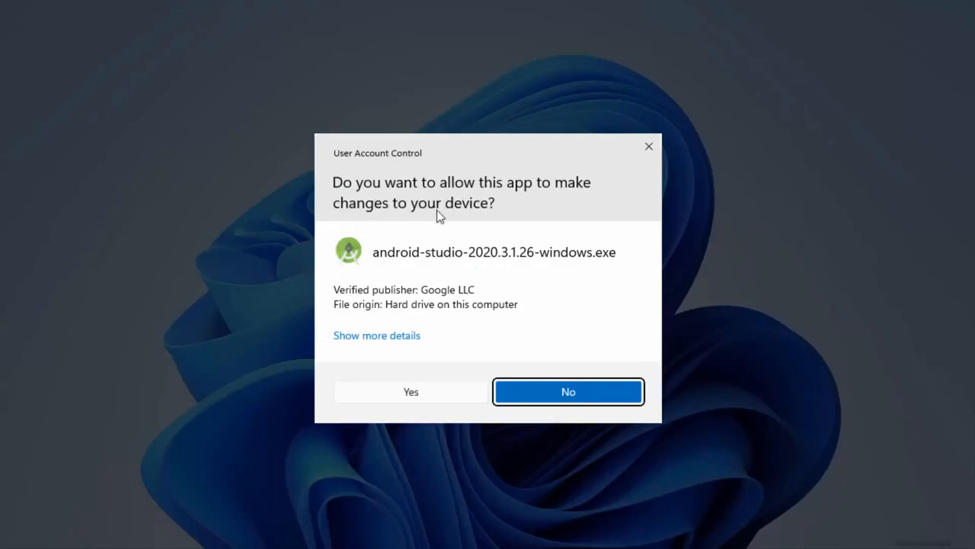
click(423, 393)
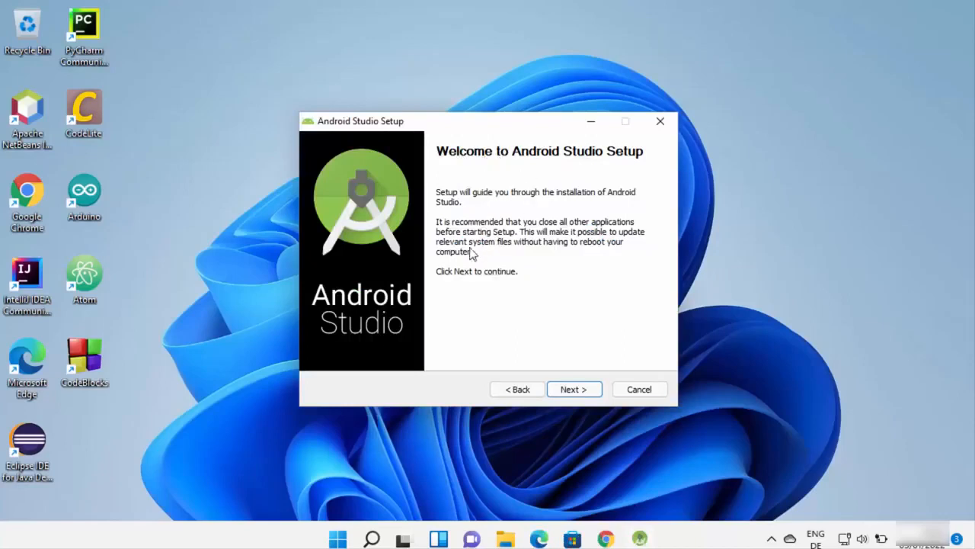
Step: Install Android Studio with Android Virtual Device to C:\Program Files\Android\Android Studio, using the Android Studio Start Menu folder
click(567, 392)
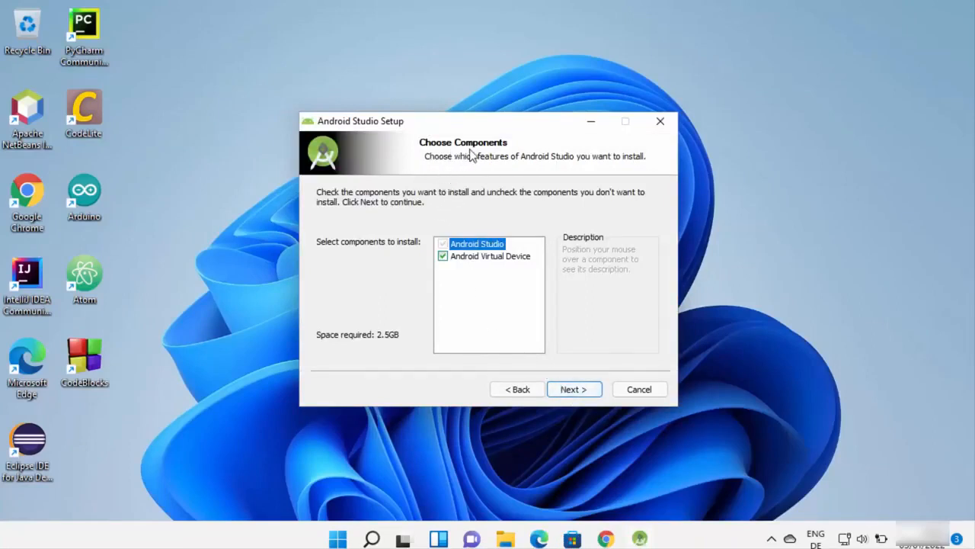
mouse_move(503, 258)
click(564, 400)
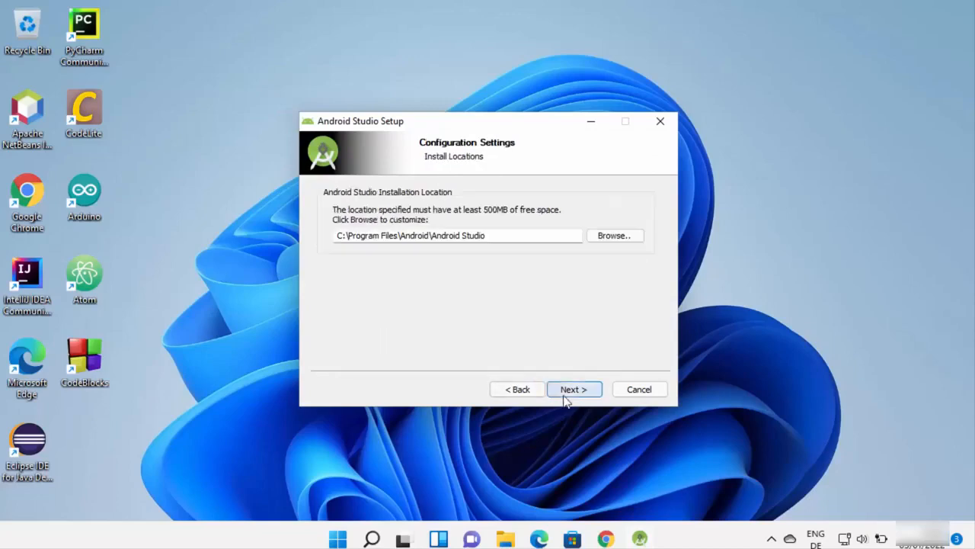
double_click(496, 236)
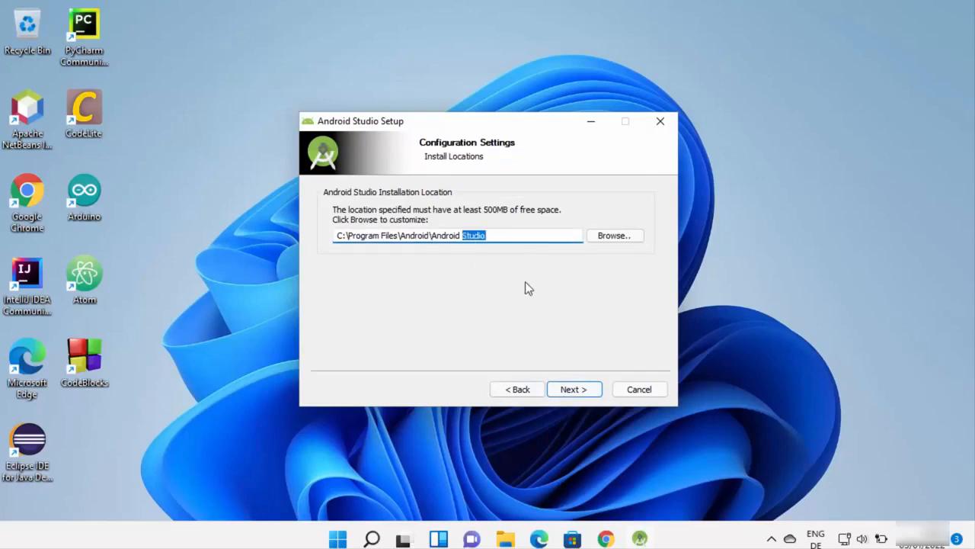
click(572, 393)
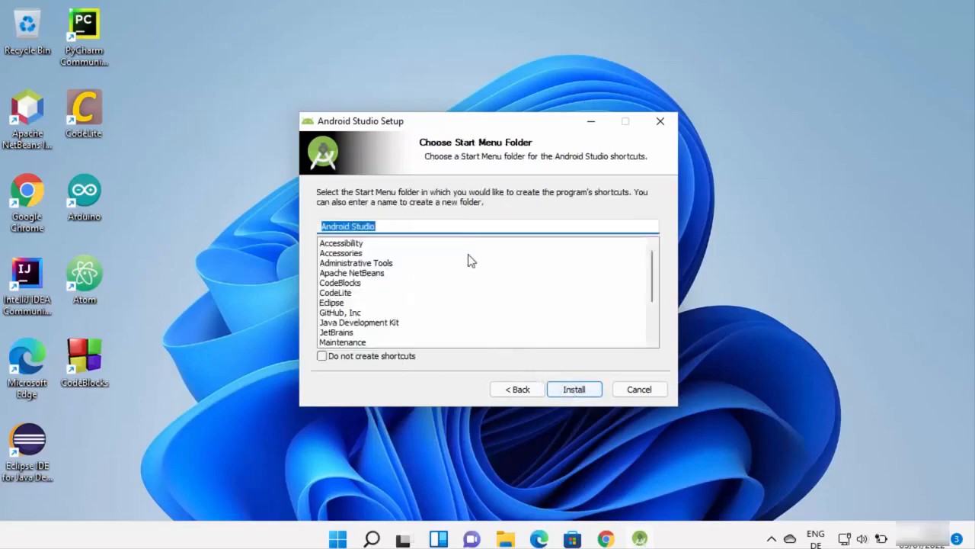
click(584, 393)
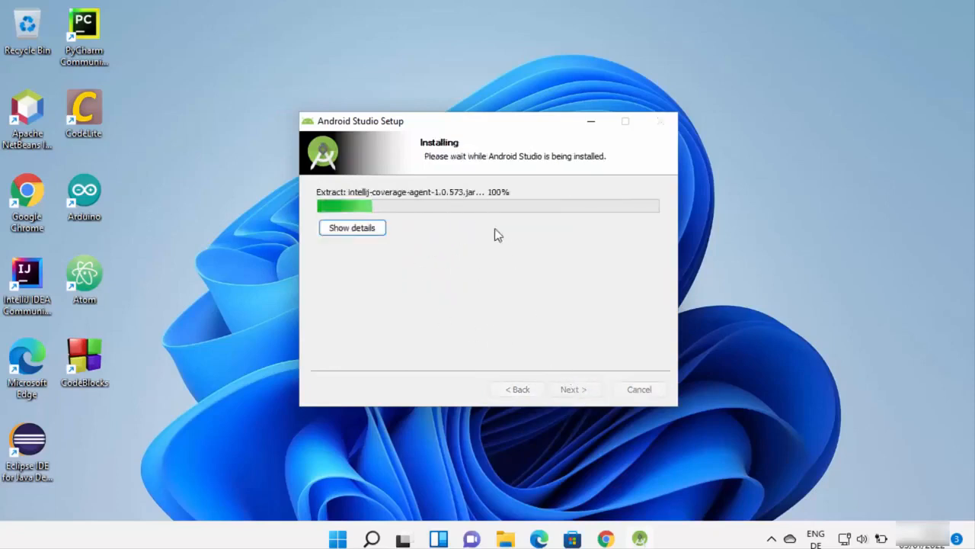
Step: Show the installation details, and finish the setup with Start Android Studio enabled once the installation completes
click(362, 232)
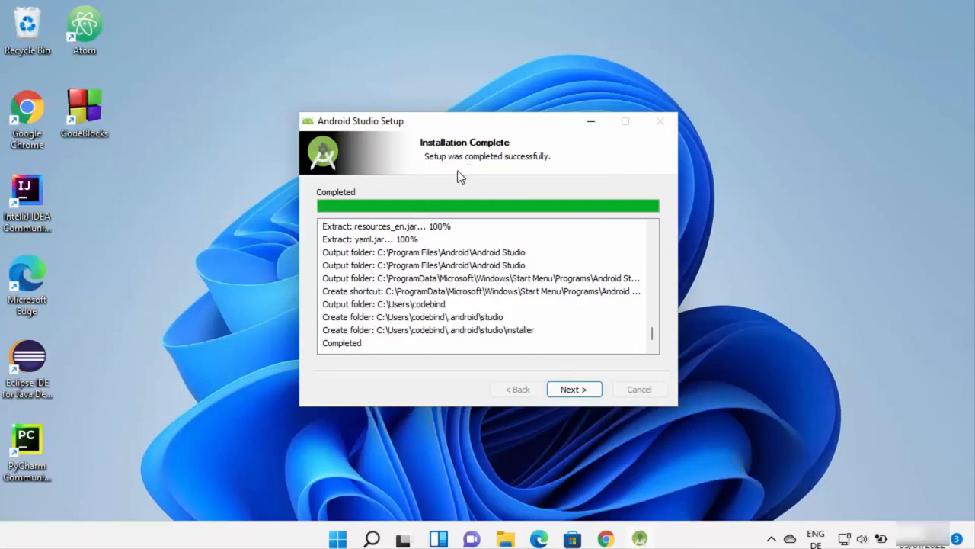
click(574, 390)
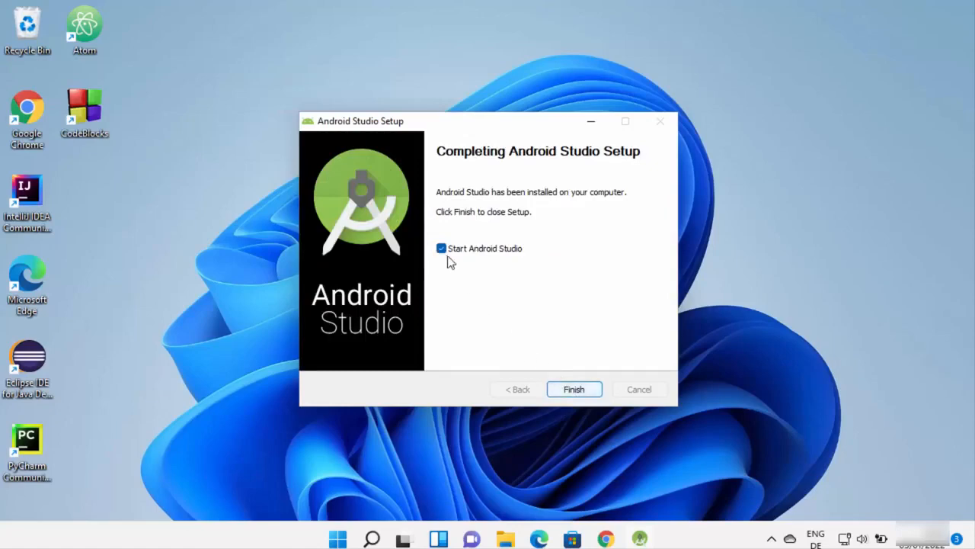
click(574, 389)
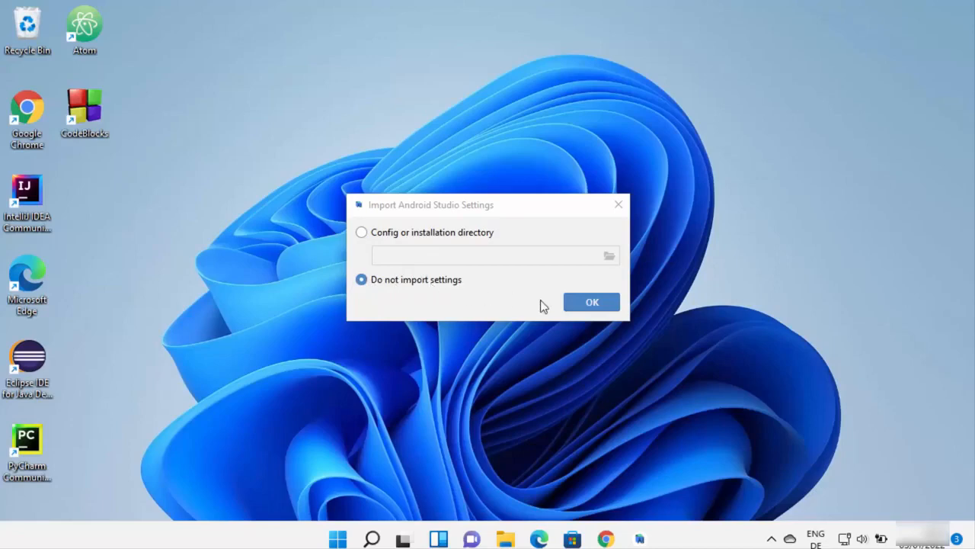
Step: Start without importing settings and decline sending usage statistics to Google
click(592, 302)
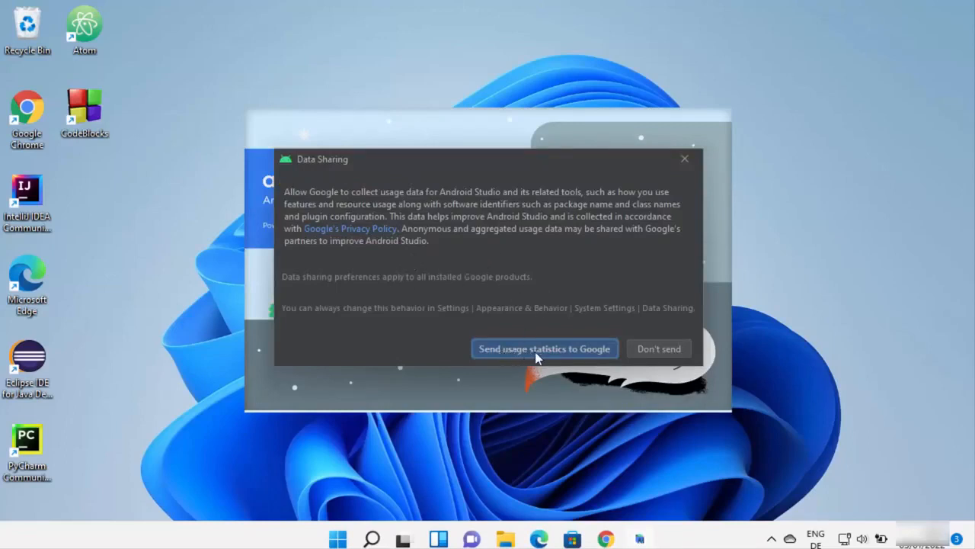
click(652, 349)
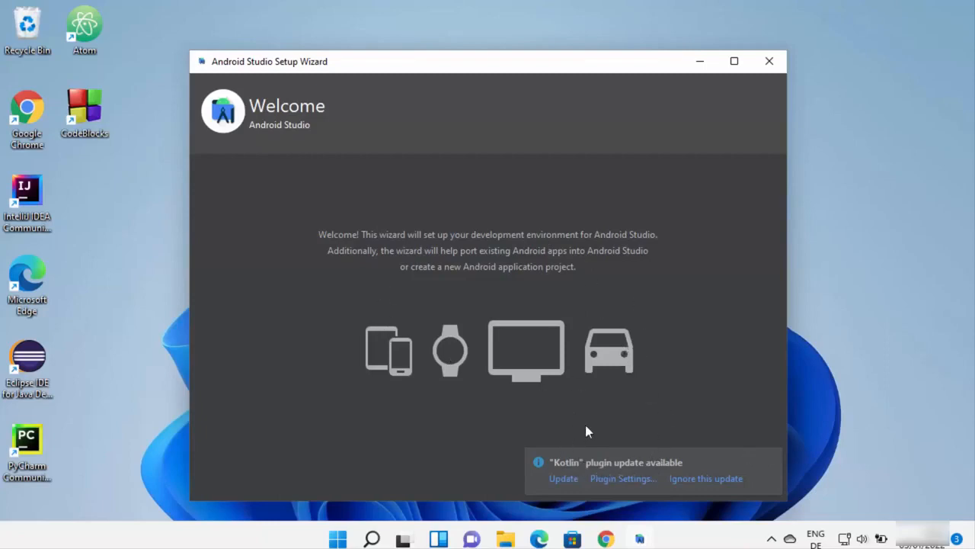
Step: Update the Kotlin plugin and choose the Standard install type in the Setup Wizard
click(562, 480)
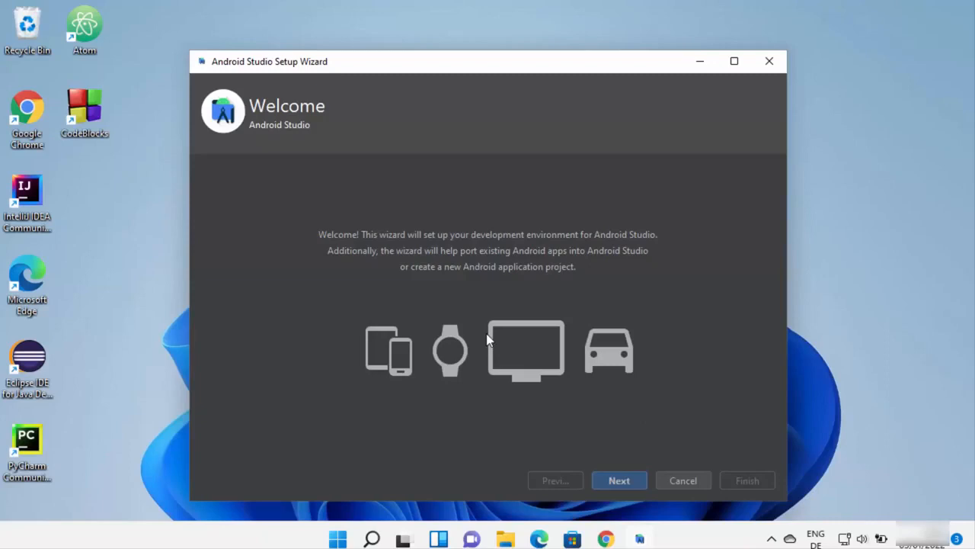
click(619, 481)
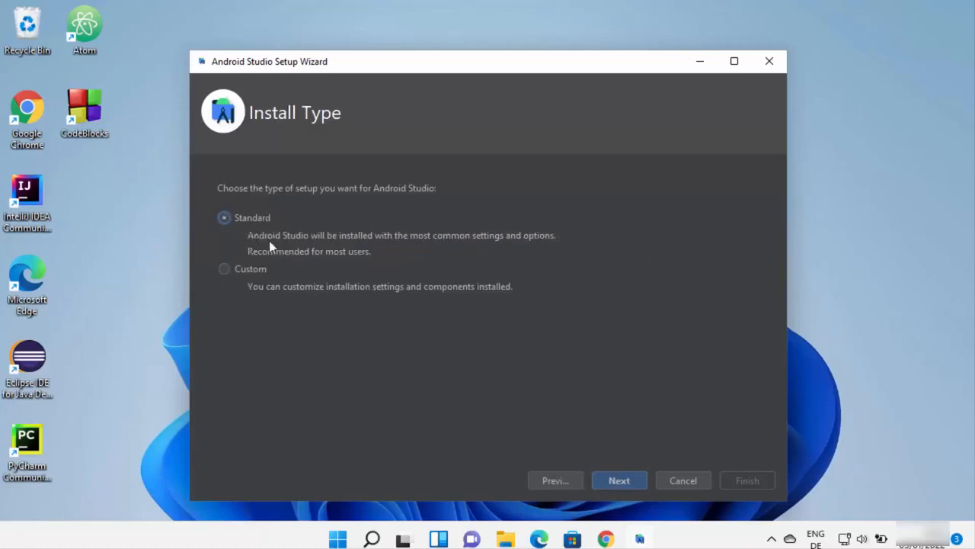
click(619, 480)
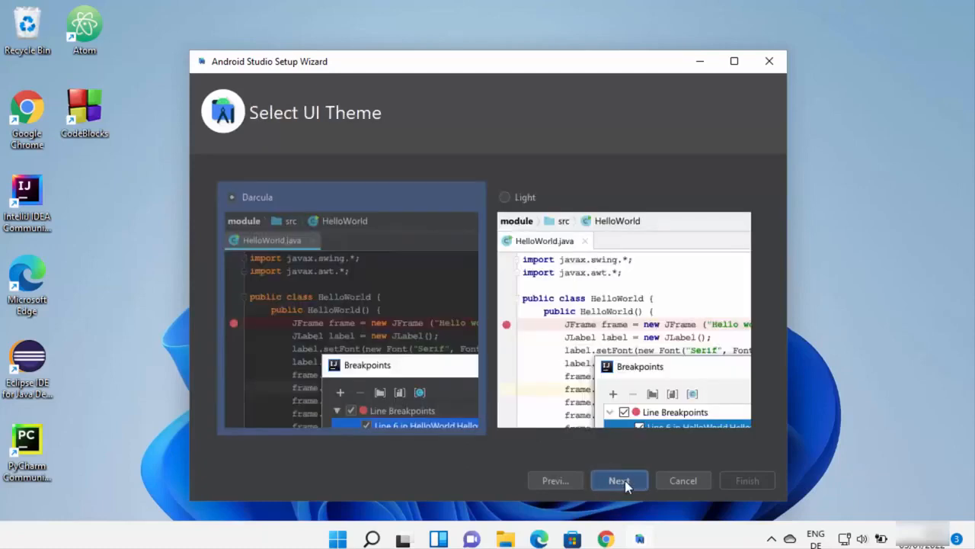
Step: Compare the Light and Darcula UI themes and continue with Light
click(588, 305)
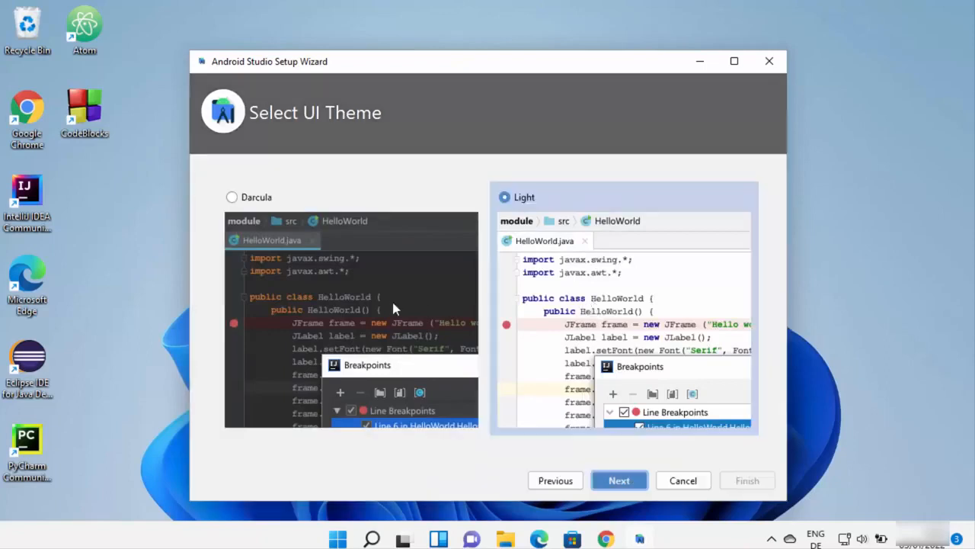
click(387, 306)
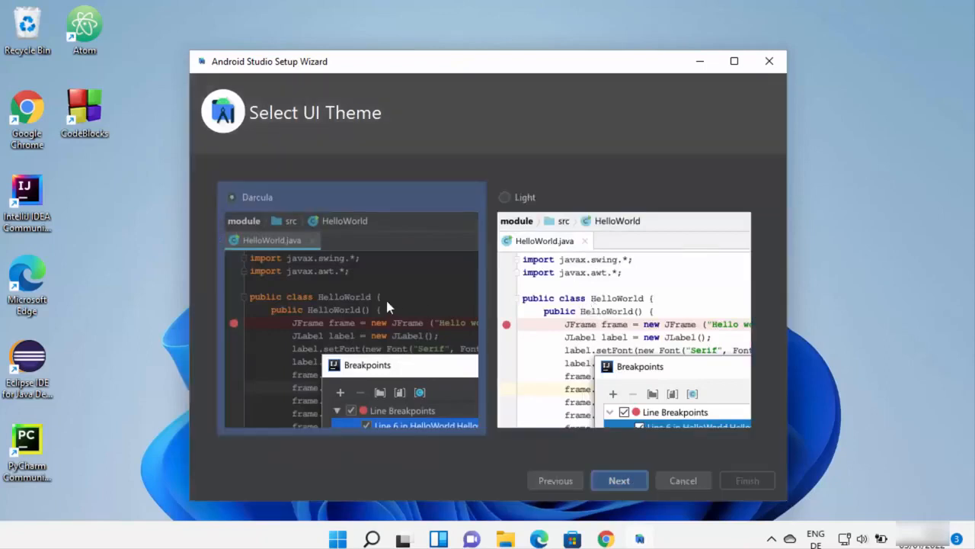
click(596, 309)
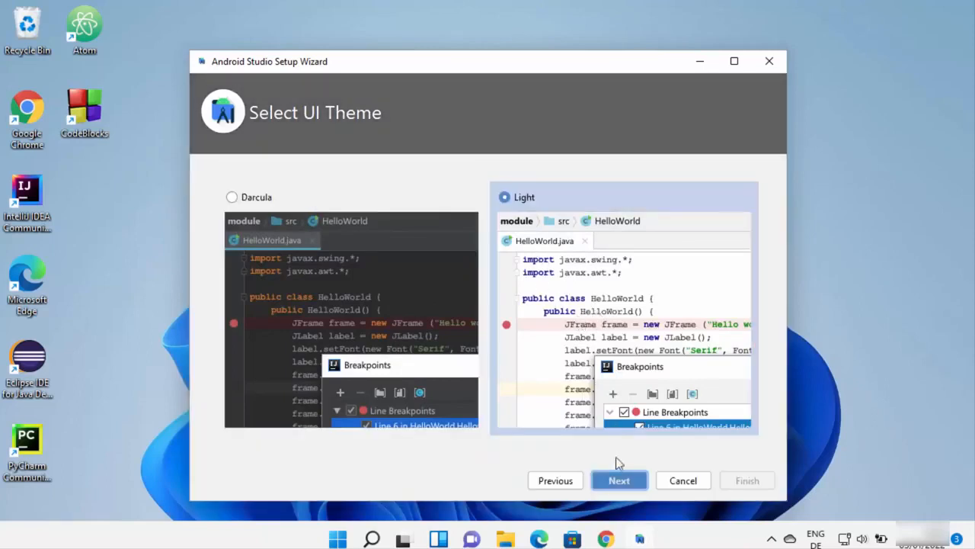
click(619, 481)
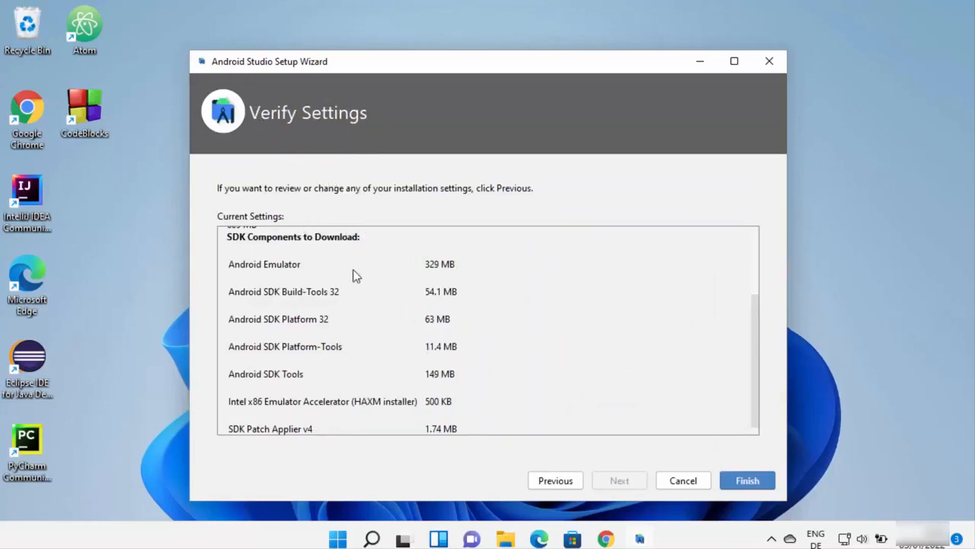
Step: Review the setup settings, then download the SDK components with details shown and finish the Setup Wizard
scroll(359, 260, down, 1)
scroll(360, 259, up, 3)
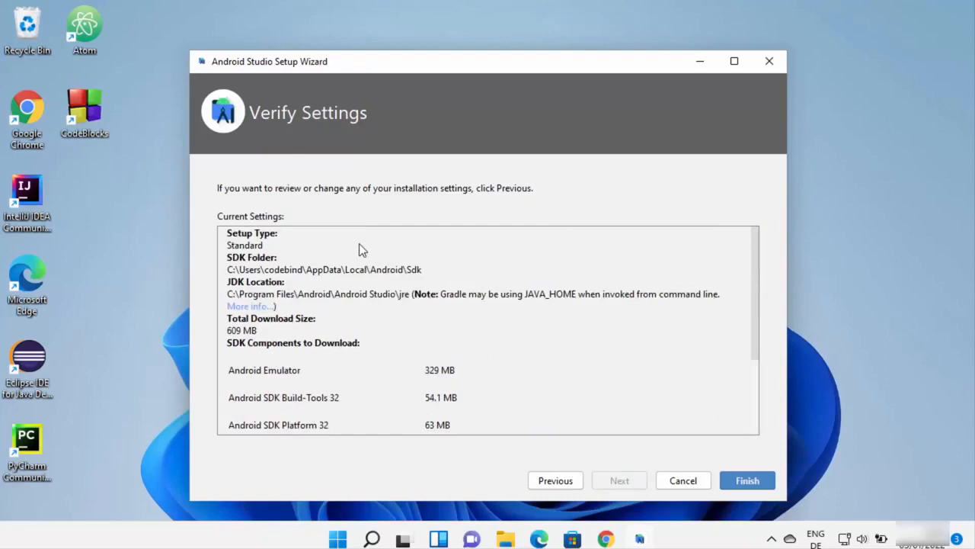
scroll(359, 247, down, 3)
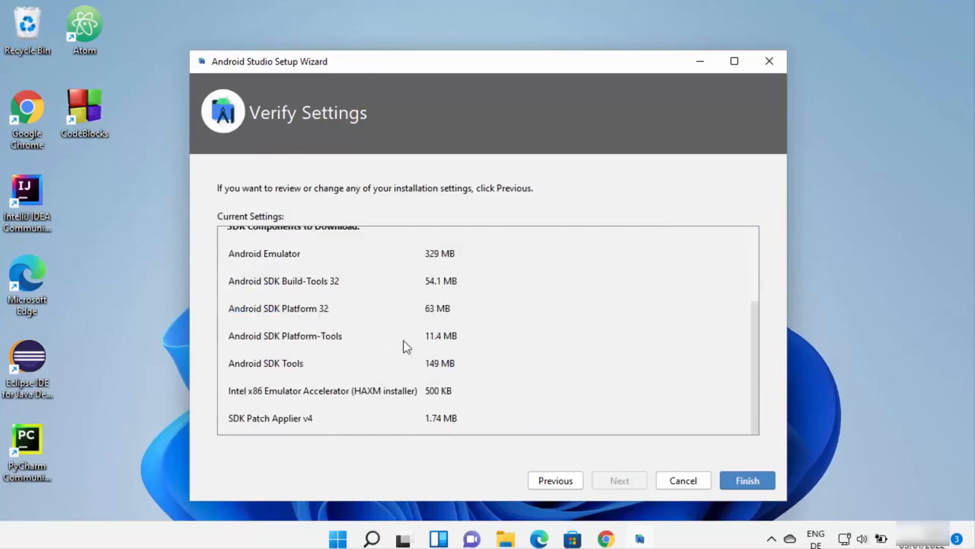
click(743, 481)
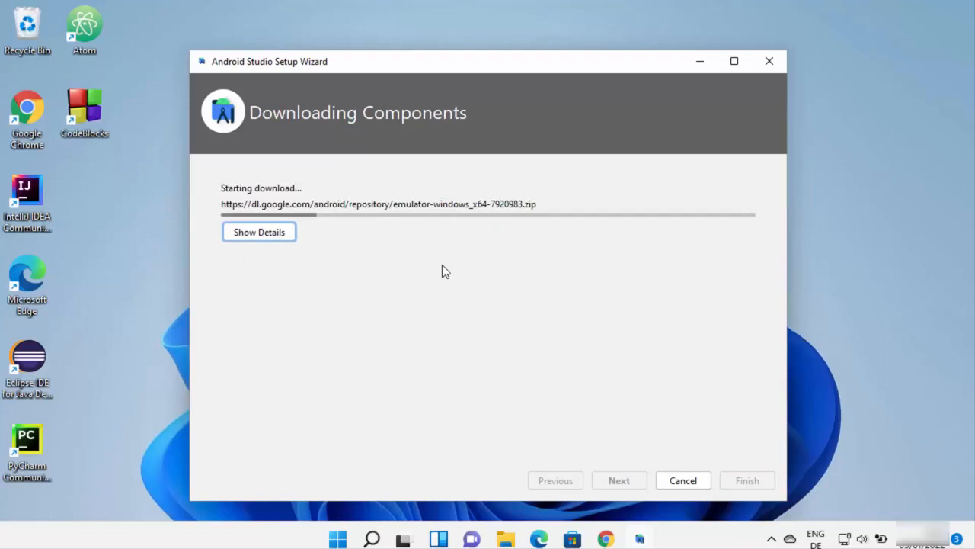
click(257, 238)
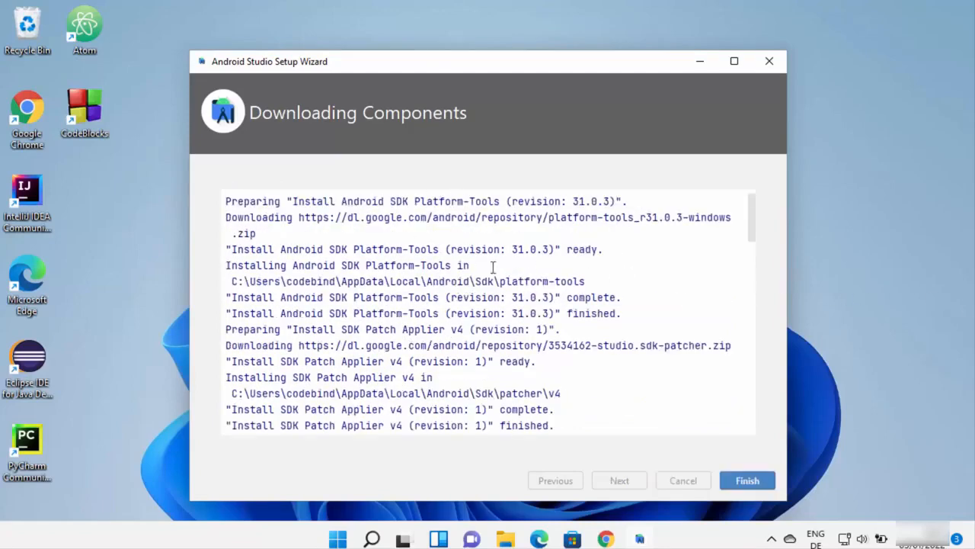
click(748, 482)
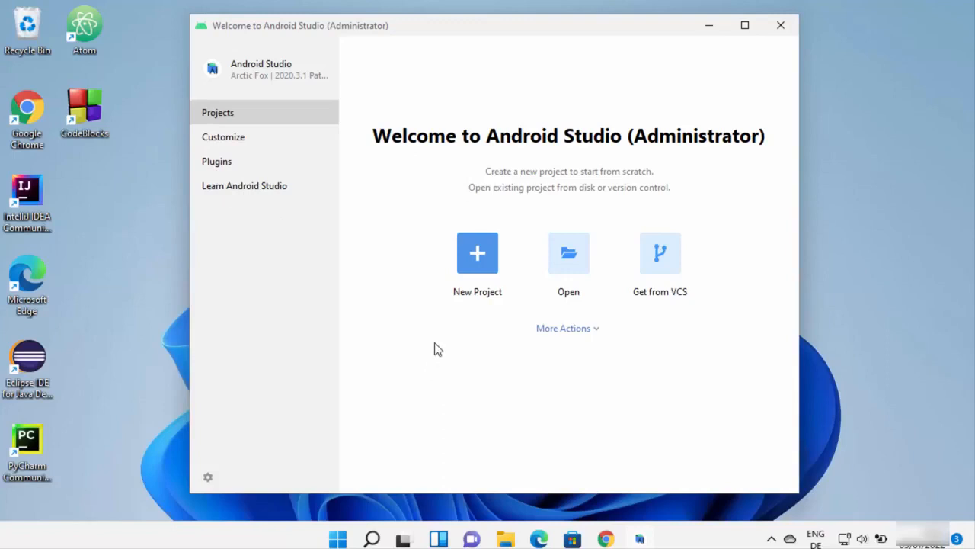
Step: Start a new Phone and Tablet project from the Empty Activity template and continue to its configuration
click(548, 334)
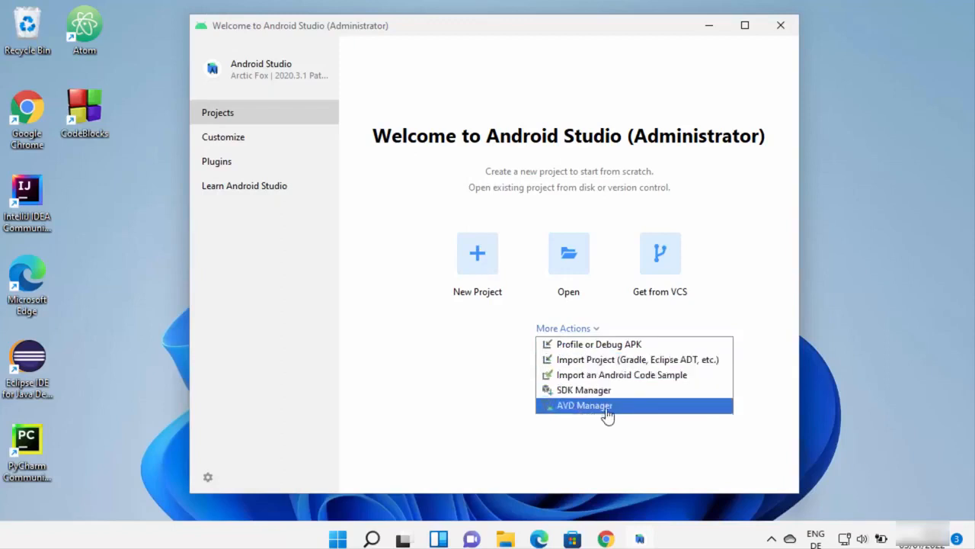
click(502, 325)
click(479, 257)
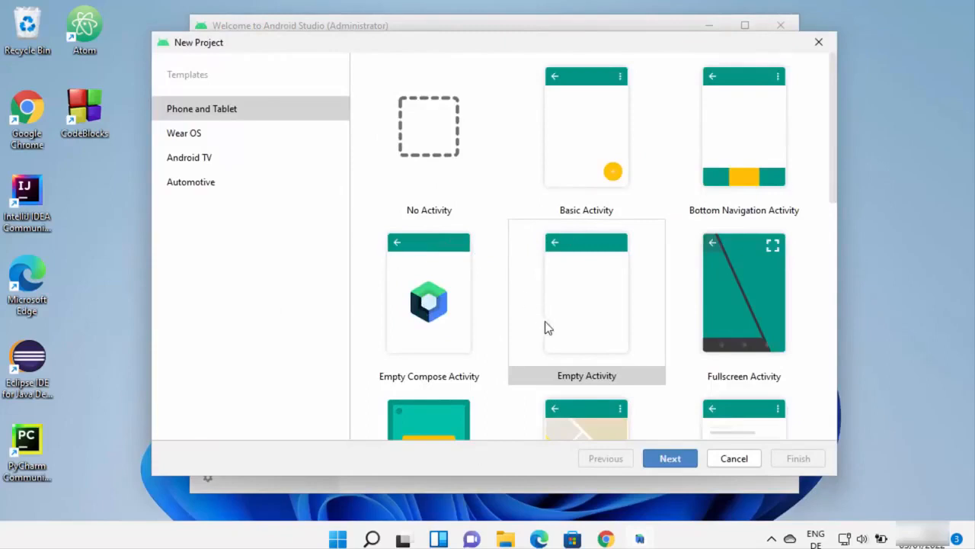
click(592, 318)
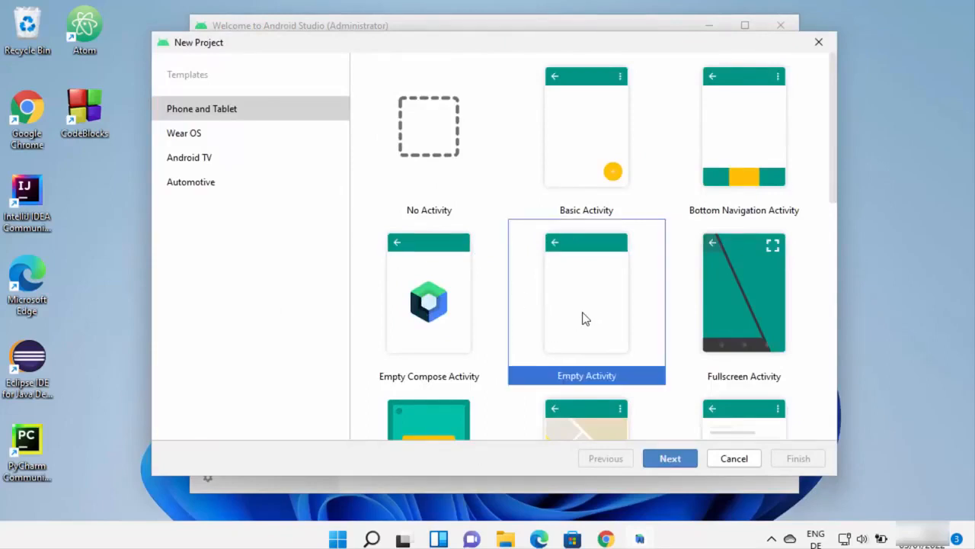
click(663, 458)
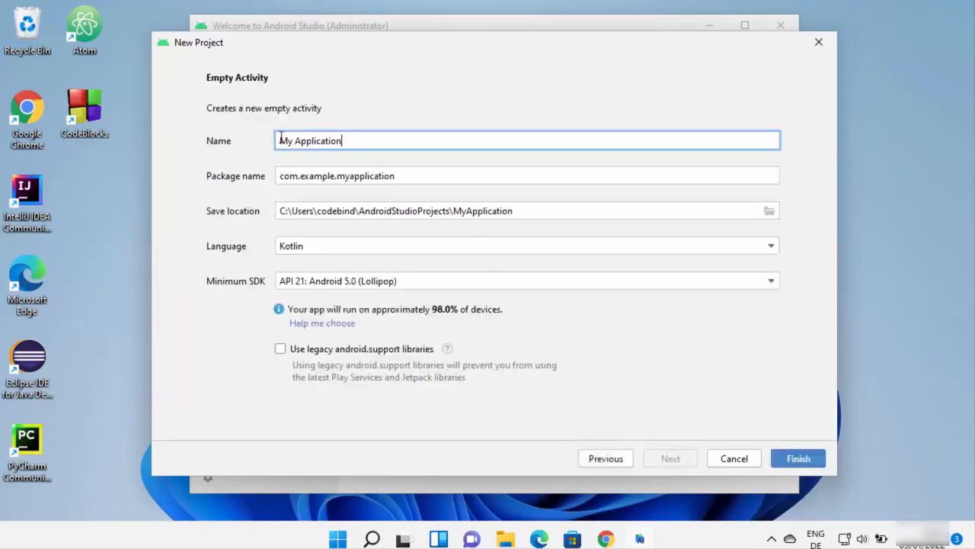
Step: Name the project MySimpleApp and set its language to Java
double_click(332, 141)
key(Left)
key(BackSpace)
key(ctrl+Delete)
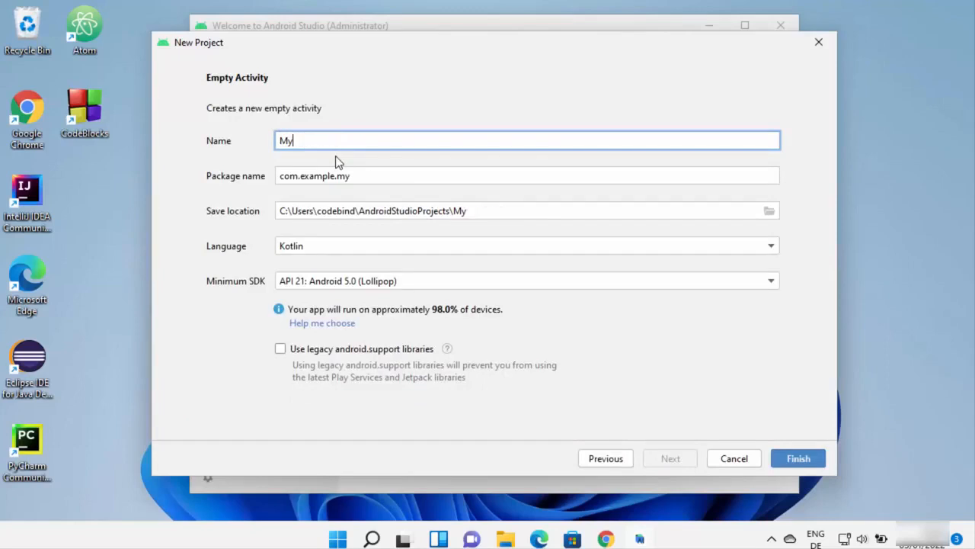
text(SimpleApp)
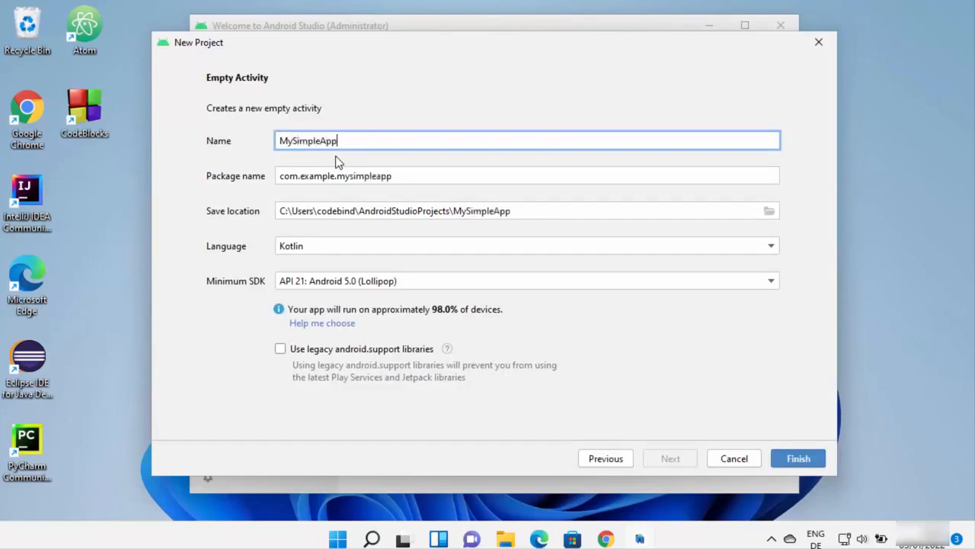
click(297, 251)
click(297, 267)
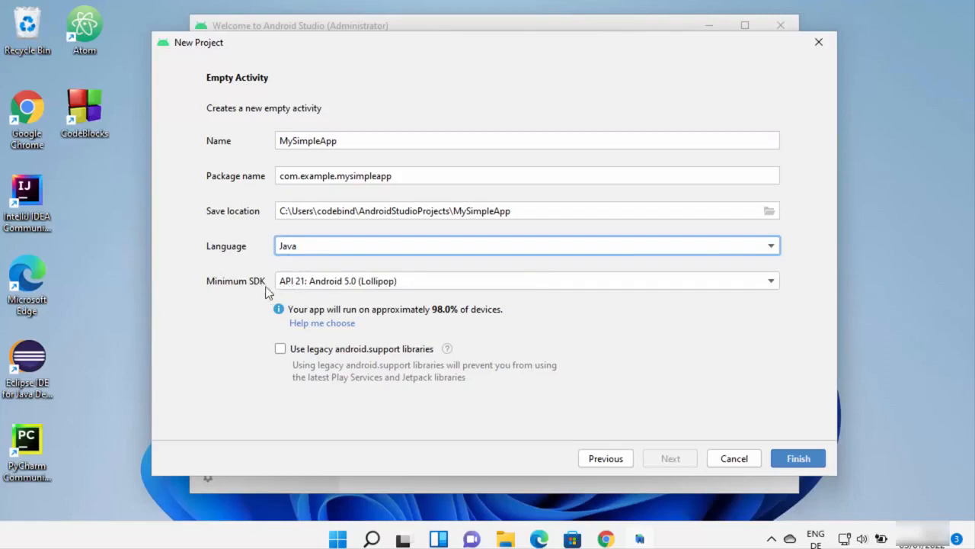
Step: Browse the minimum SDK versions and try API 31: Android 12.0 (S)
click(311, 286)
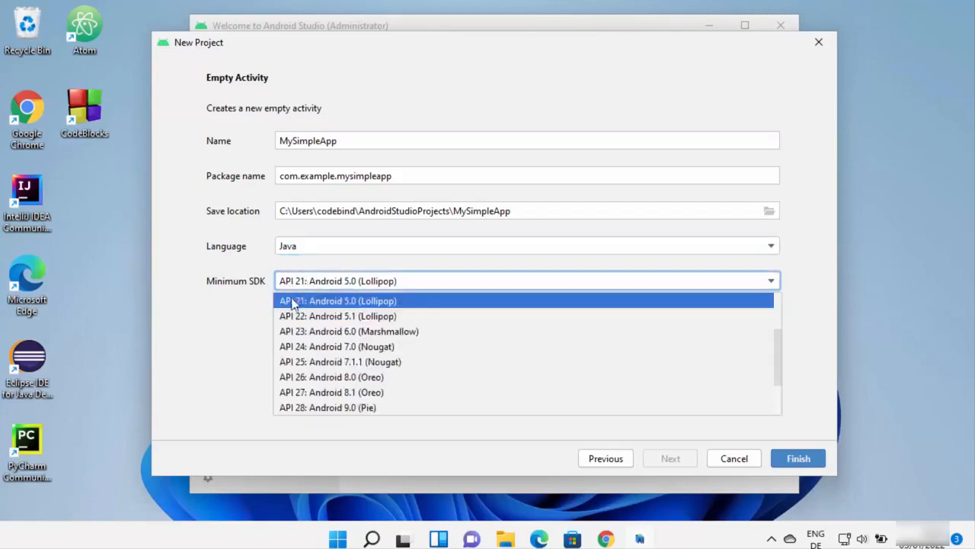
click(215, 320)
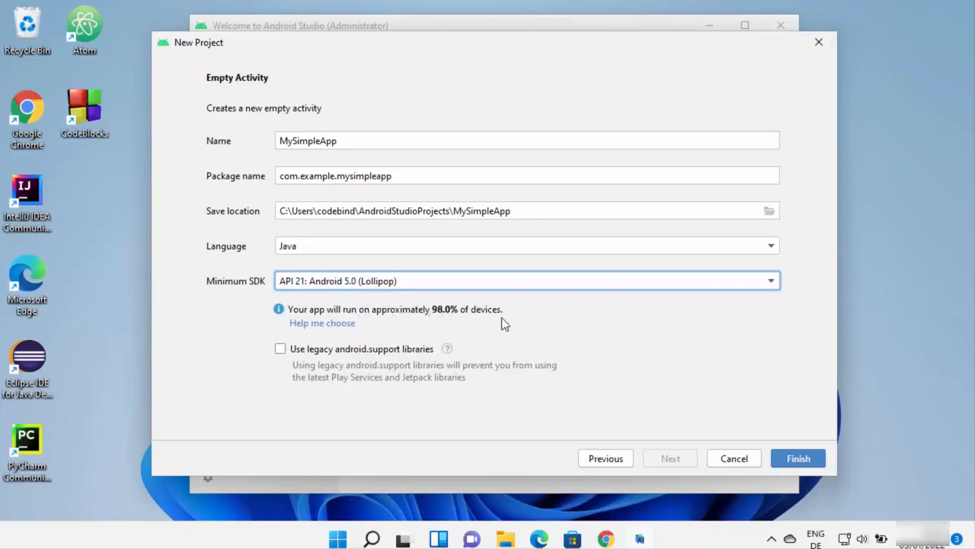
click(468, 282)
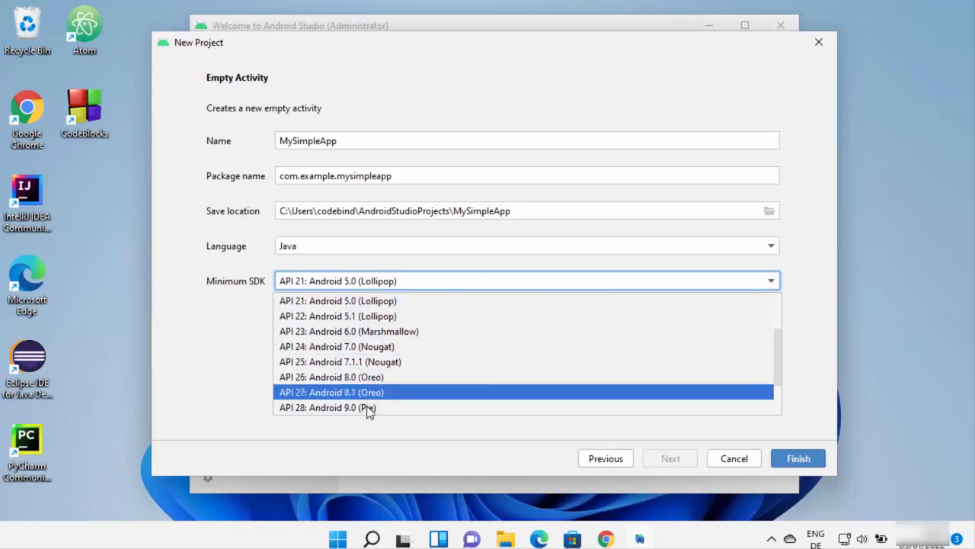
scroll(353, 413, down, 1)
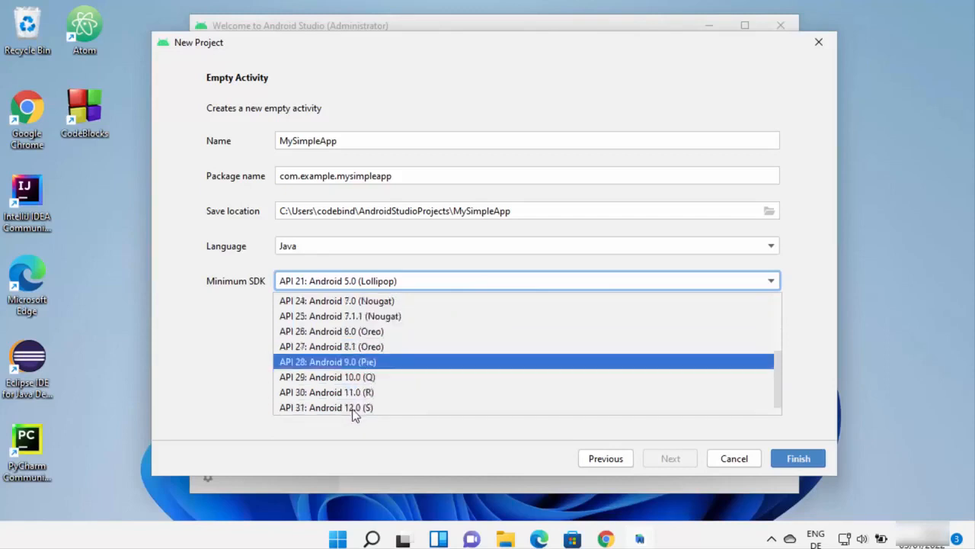
scroll(353, 411, down, 1)
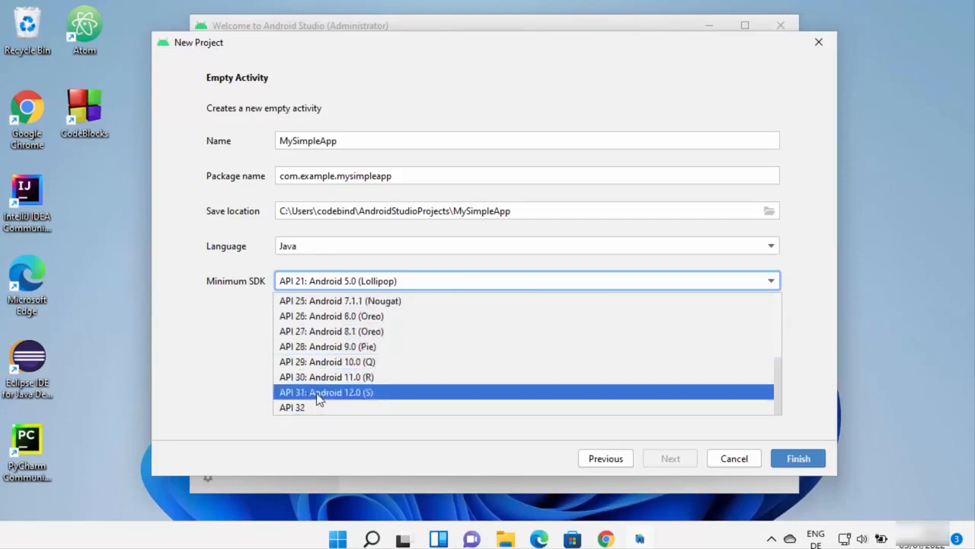
click(323, 392)
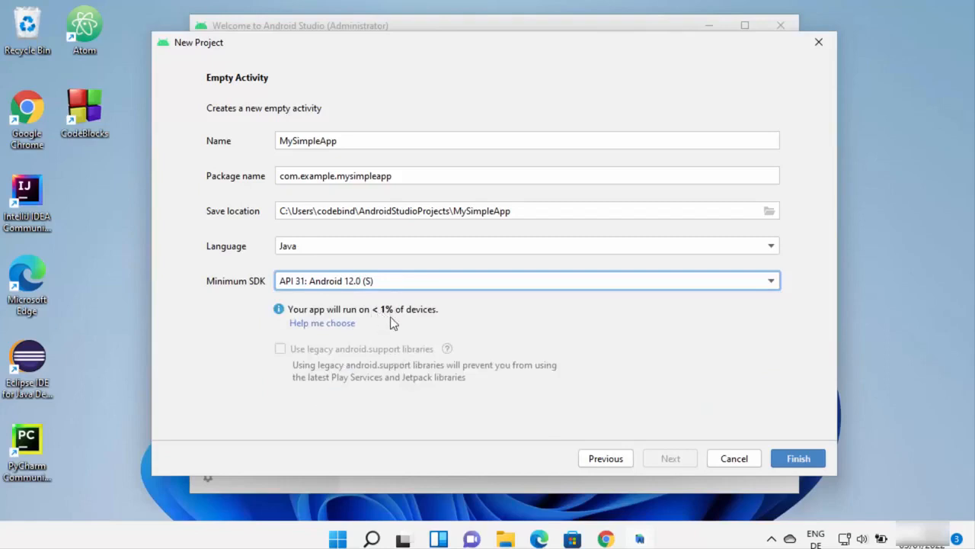
Step: Set the minimum SDK to API 21: Android 5.0 (Lollipop) and create the project
click(409, 283)
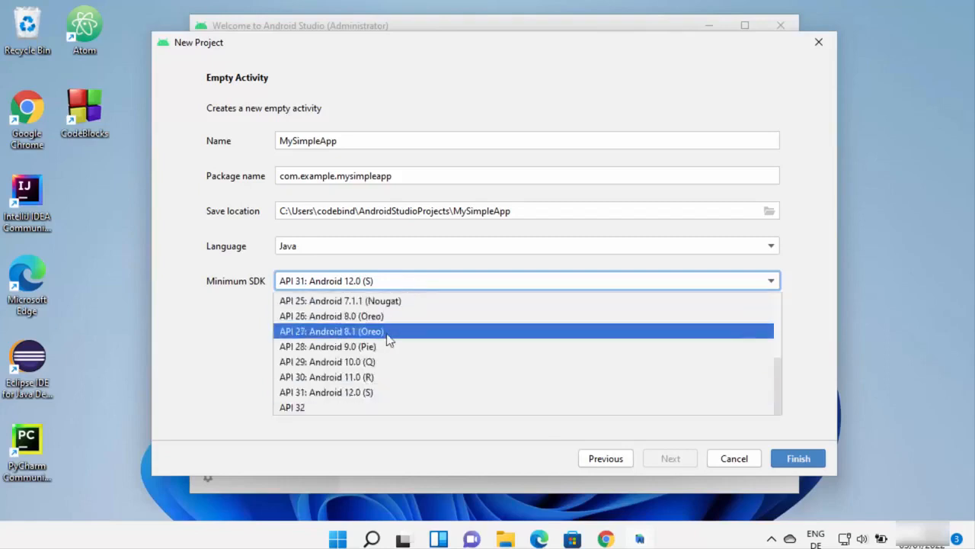
scroll(388, 340, up, 2)
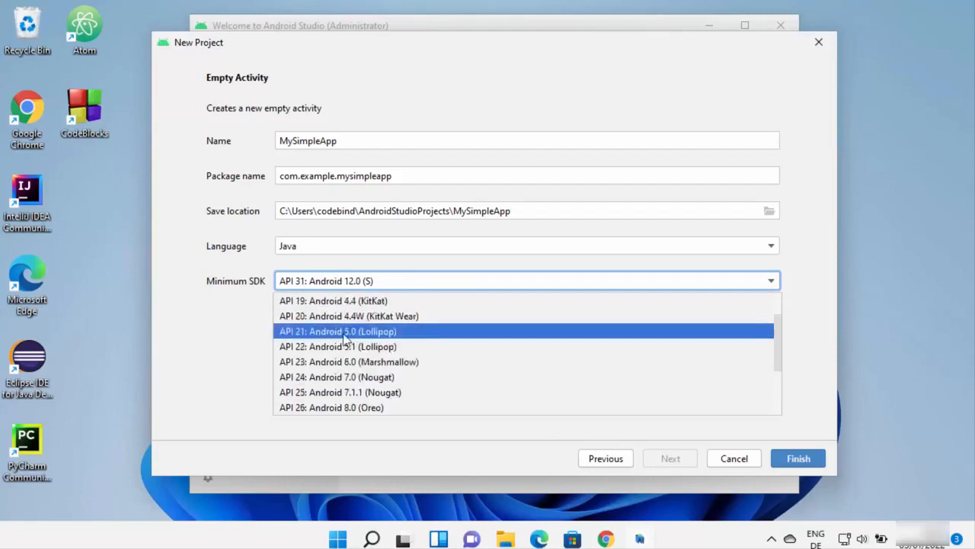
click(307, 332)
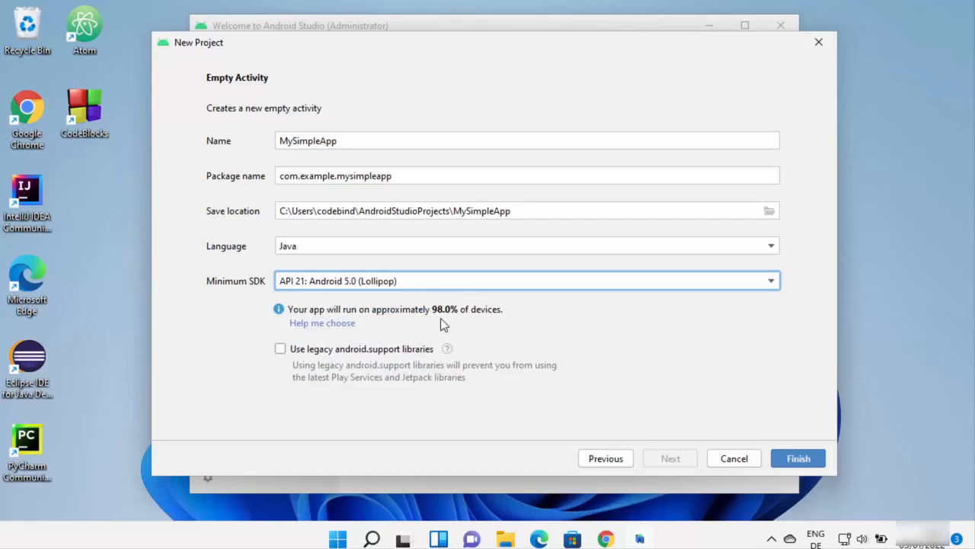
click(798, 459)
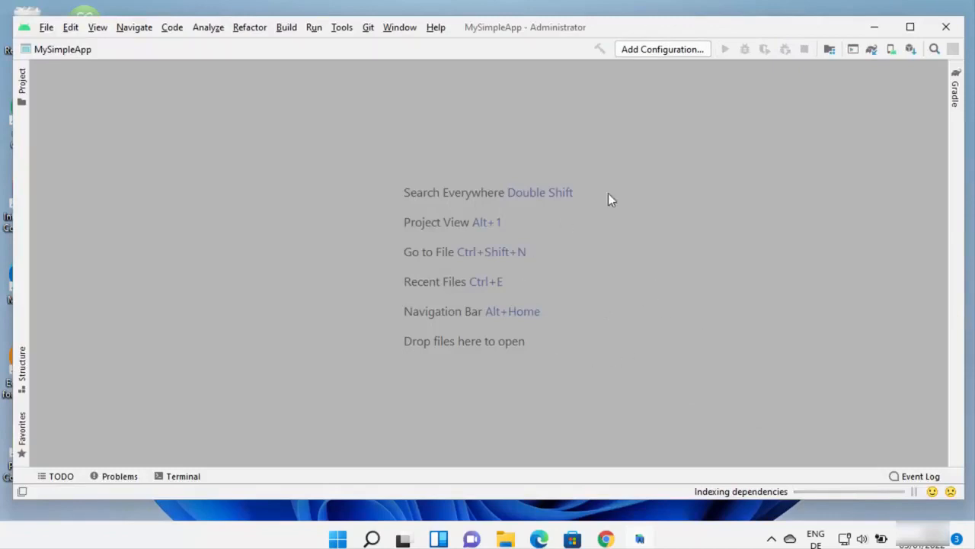
Step: Maximize the project window and show the details of the running background tasks
click(910, 27)
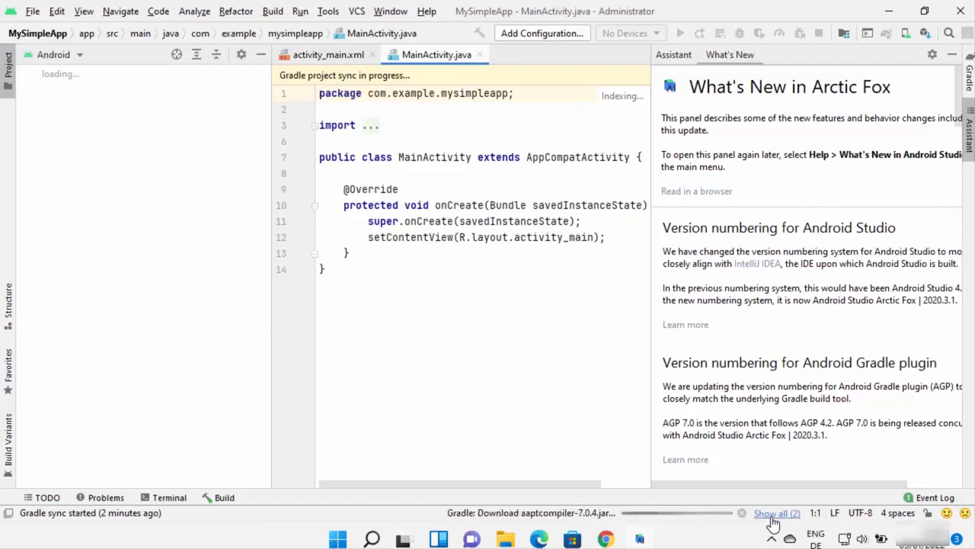
click(774, 515)
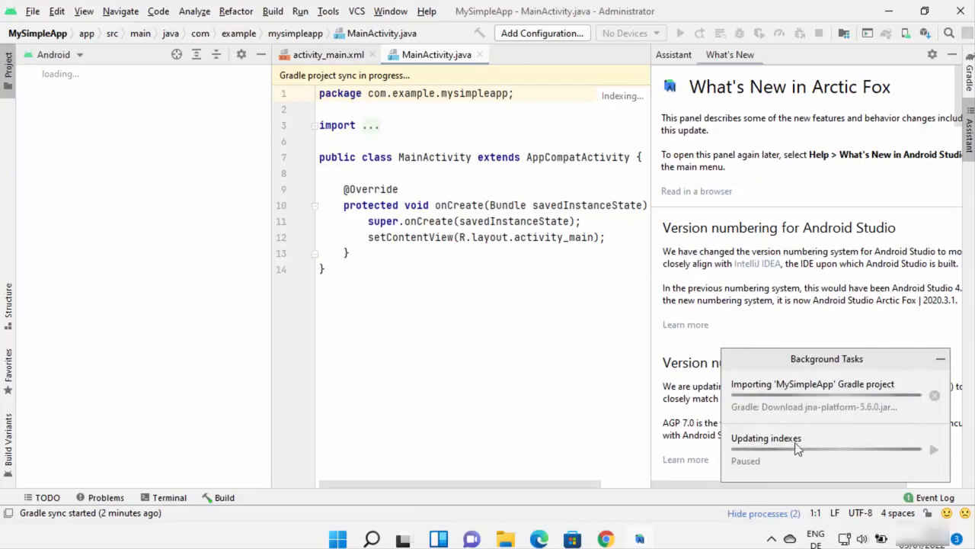
Step: Make room by narrowing the project tree and hiding the What's New assistant, and open the activity_main.xml layout
drag(250, 196, 200, 192)
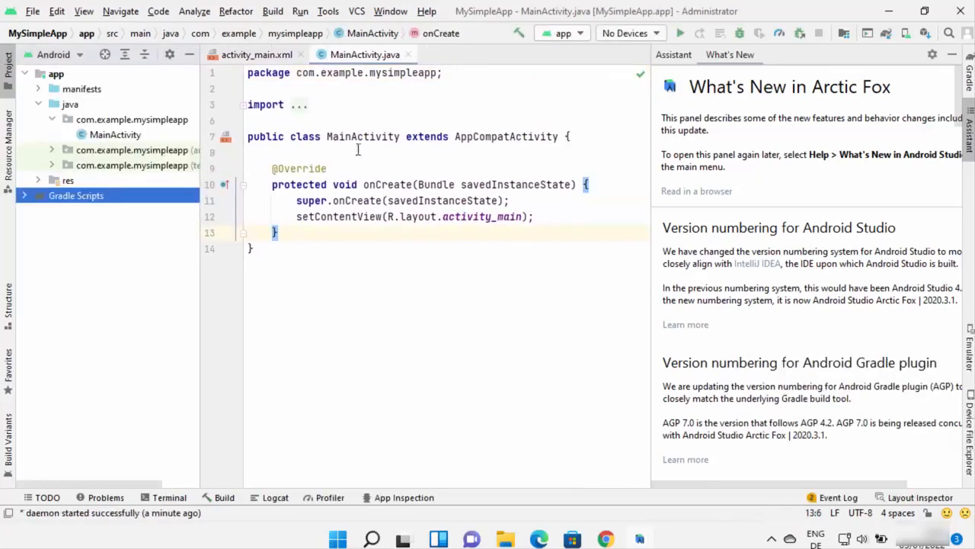
click(953, 58)
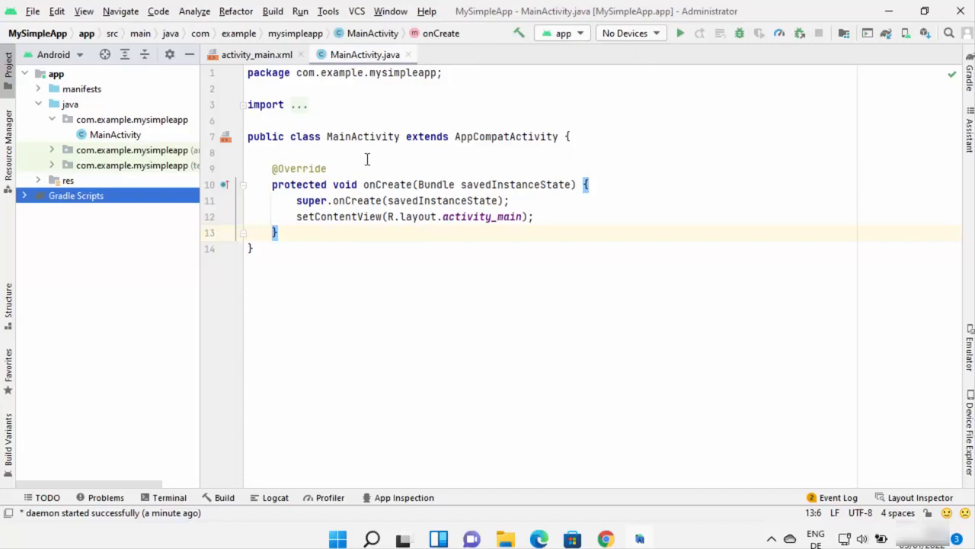
click(244, 55)
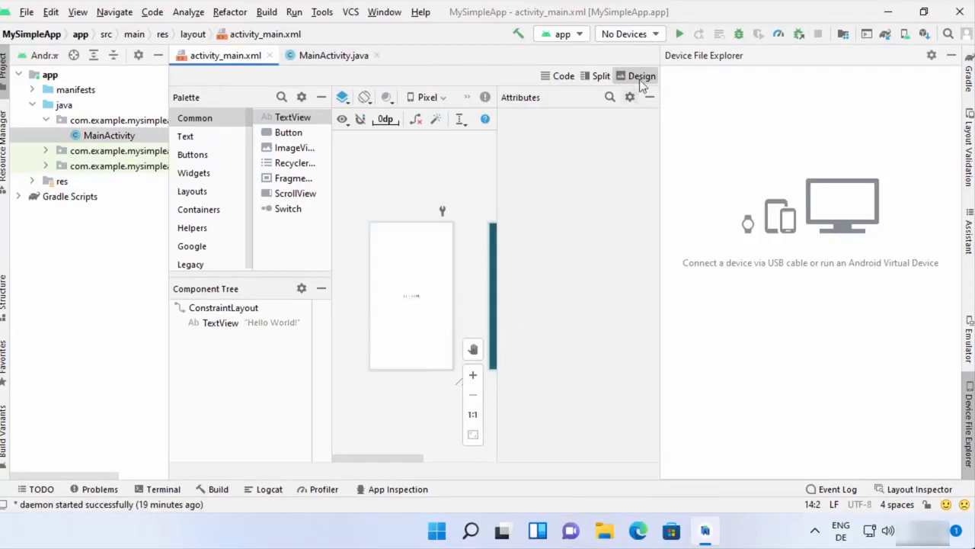
Step: Start creating a virtual device in the AVD Manager with the Pixel 5 phone definition and continue to the system image selection
click(642, 37)
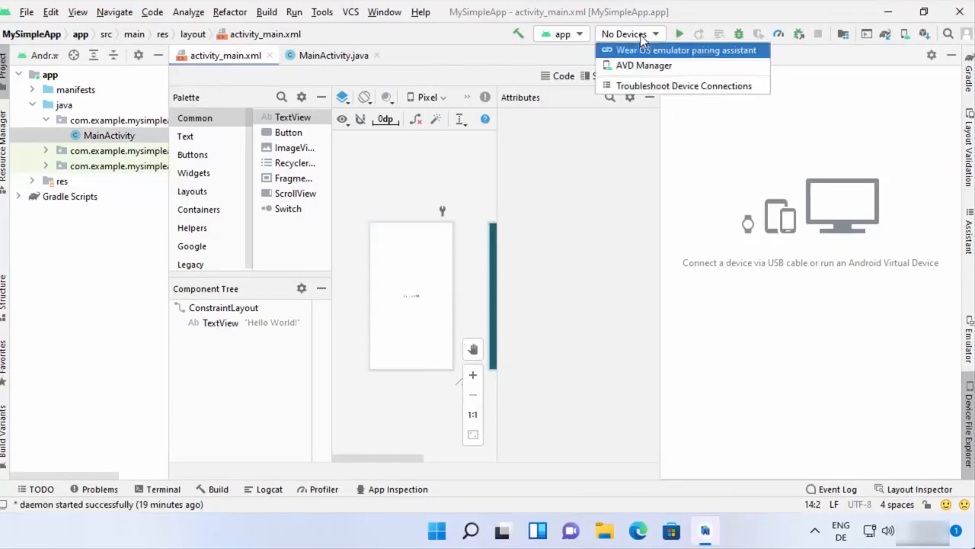
click(627, 34)
click(627, 35)
click(637, 69)
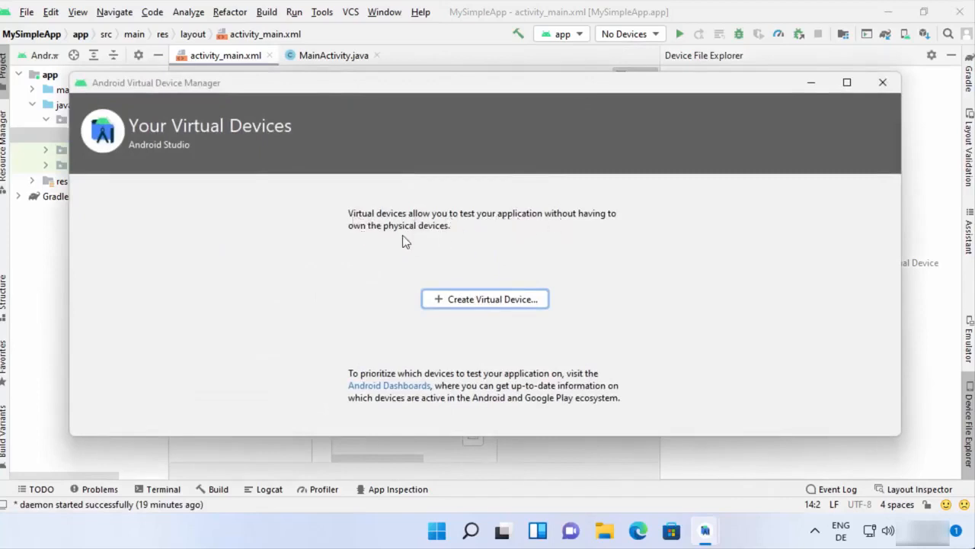
click(466, 303)
click(255, 242)
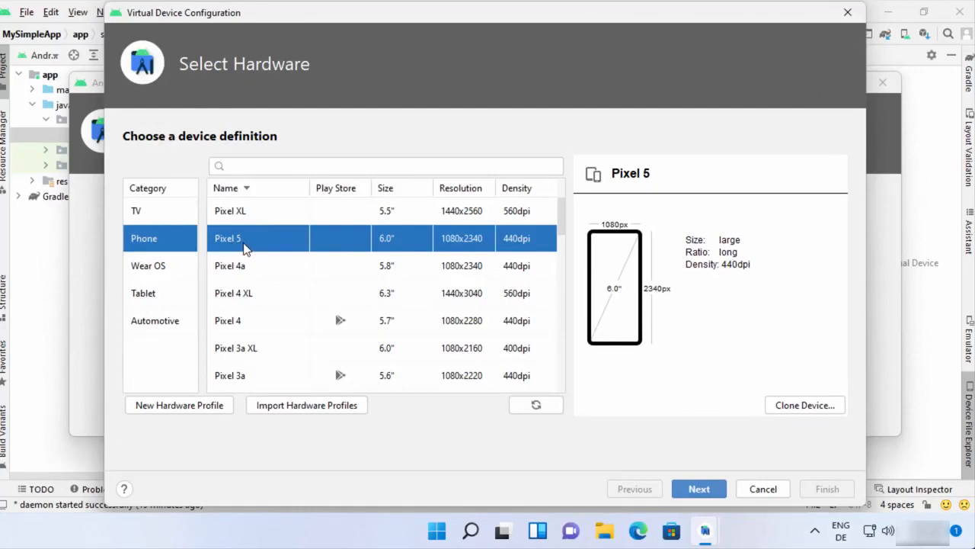
click(698, 489)
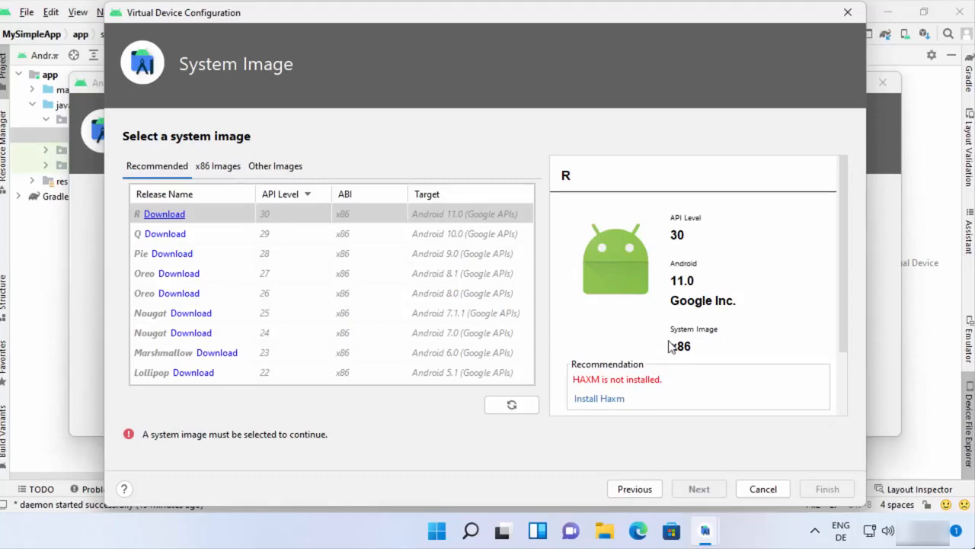
Step: Install HAXM with the recommended 2,048 MiB RAM allocation, allow the installer to make changes, and finish it
scroll(668, 346, down, 1)
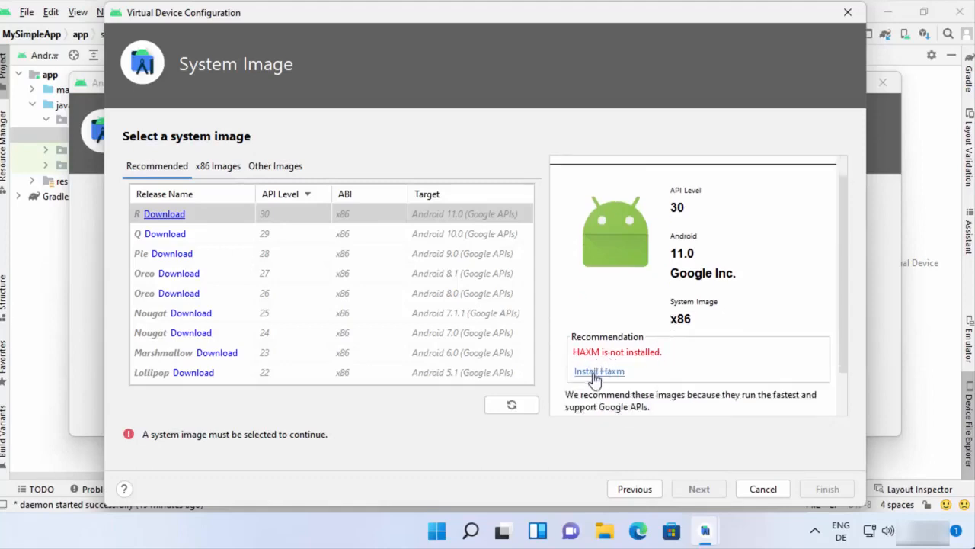
click(597, 372)
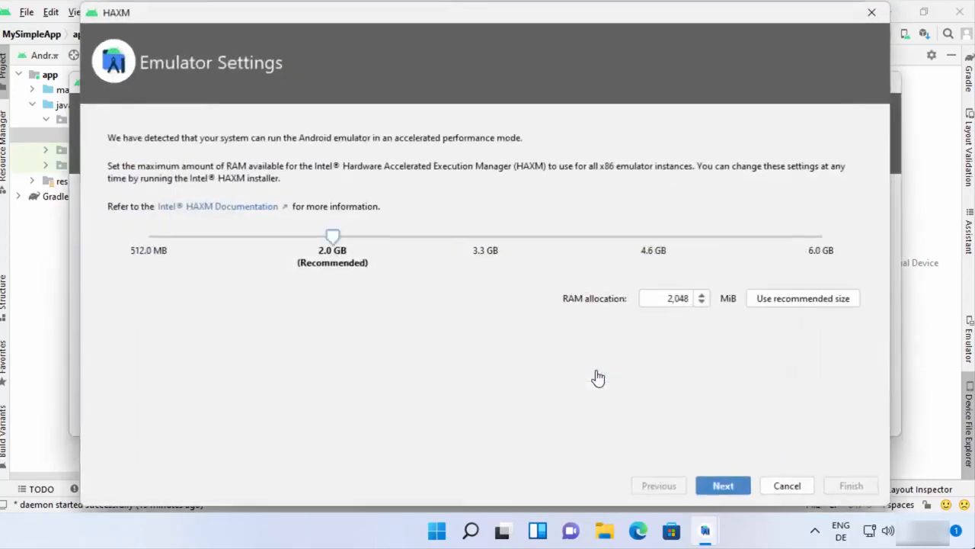
click(709, 478)
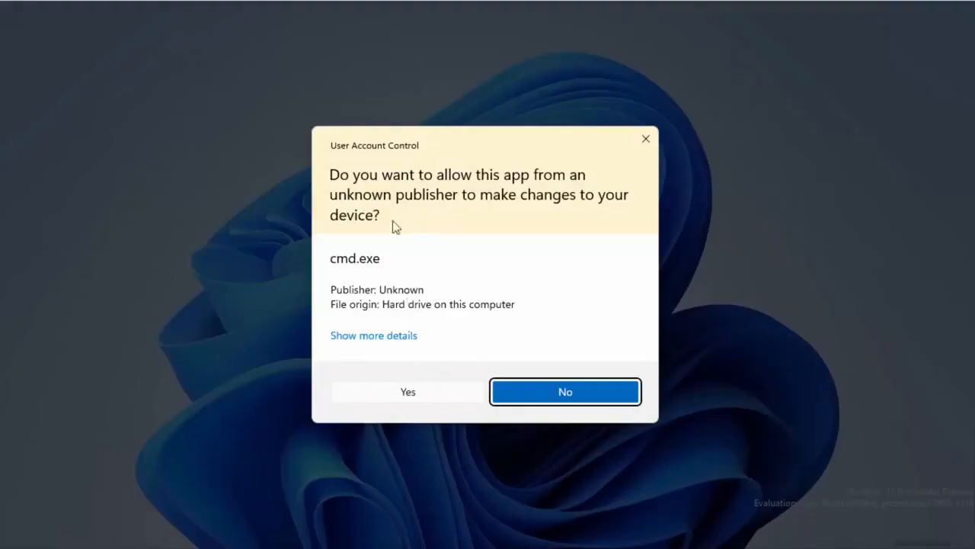
click(408, 395)
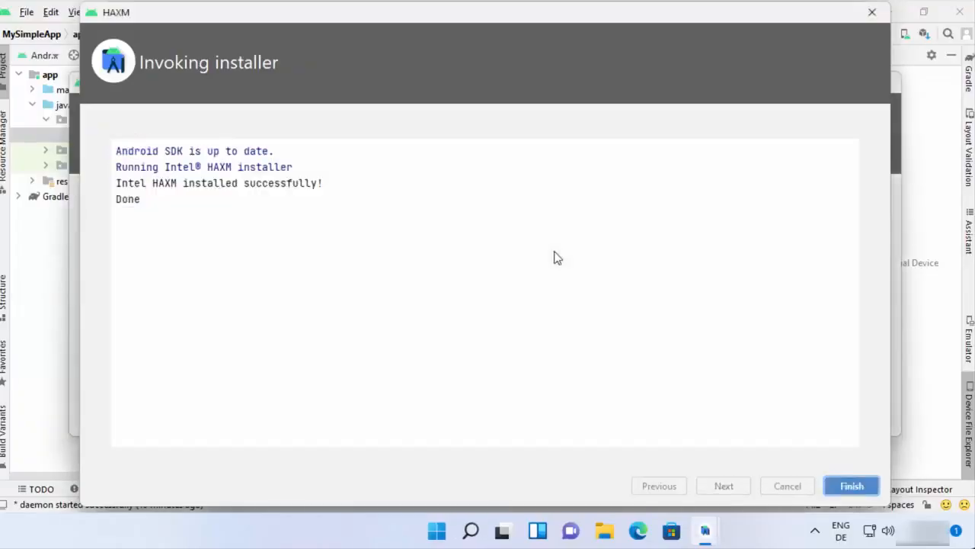
click(137, 212)
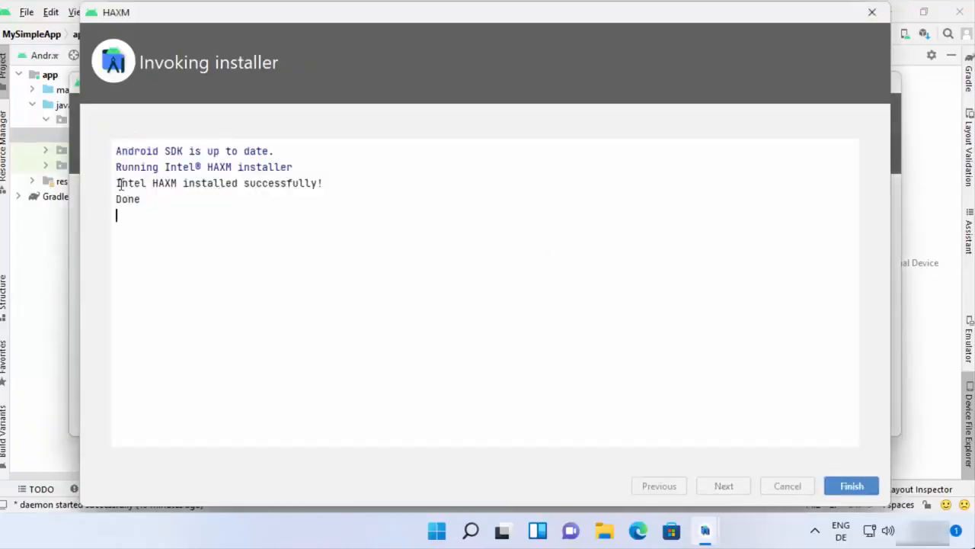
drag(129, 183, 318, 184)
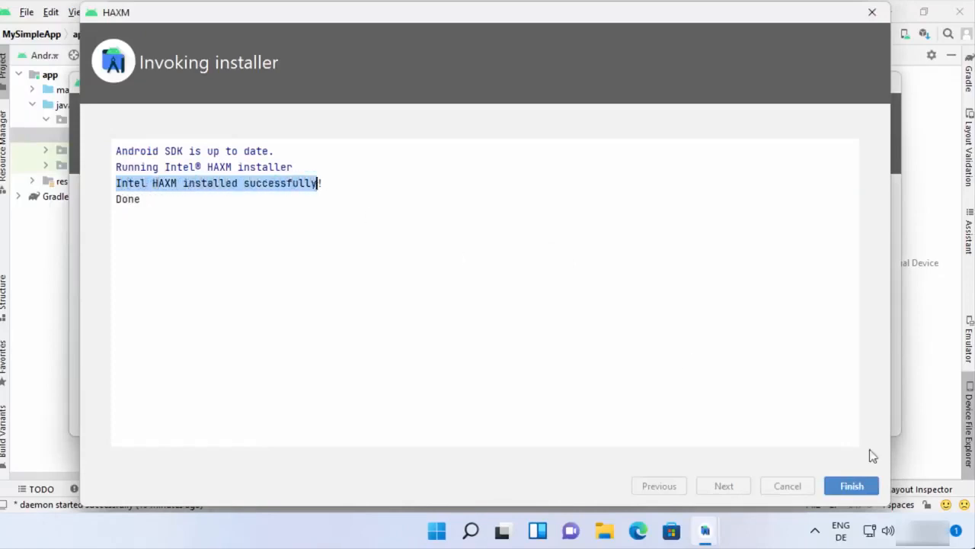
click(867, 487)
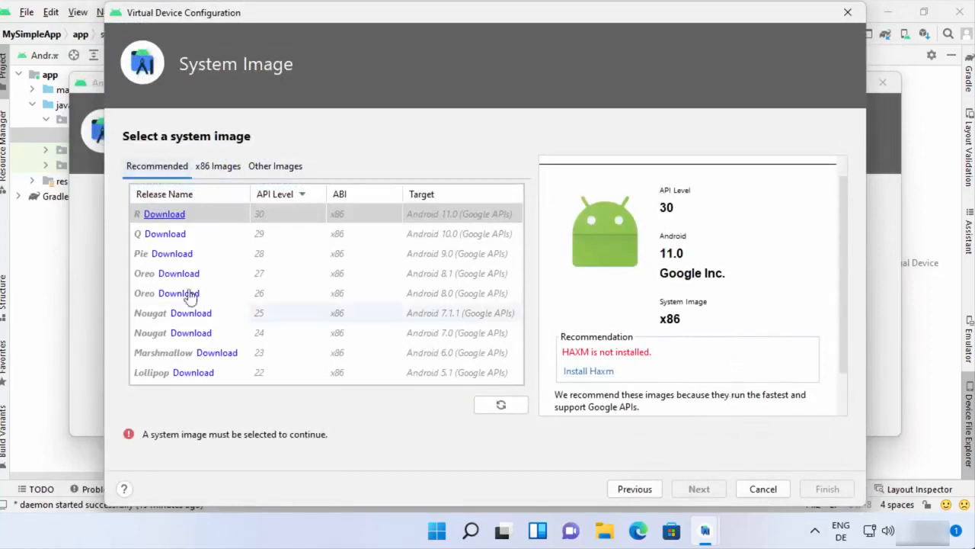
Step: Download the Pie API 28 x86 system image, accepting its license, and continue with it to the device's configuration check
click(211, 234)
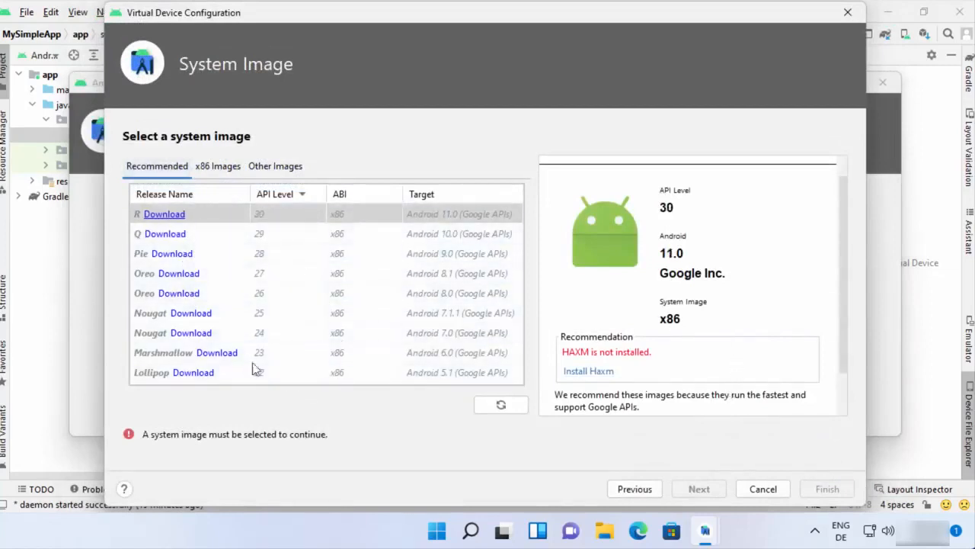
click(170, 257)
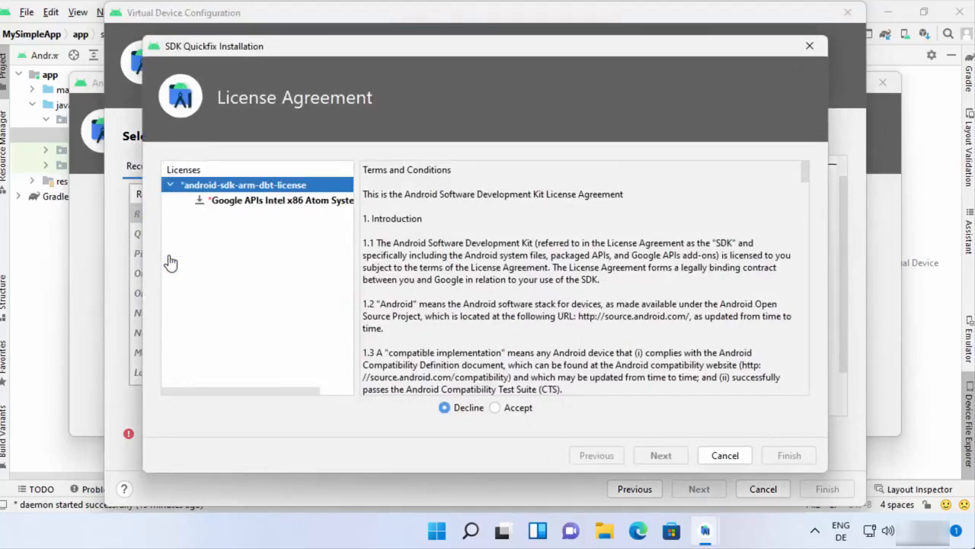
click(495, 410)
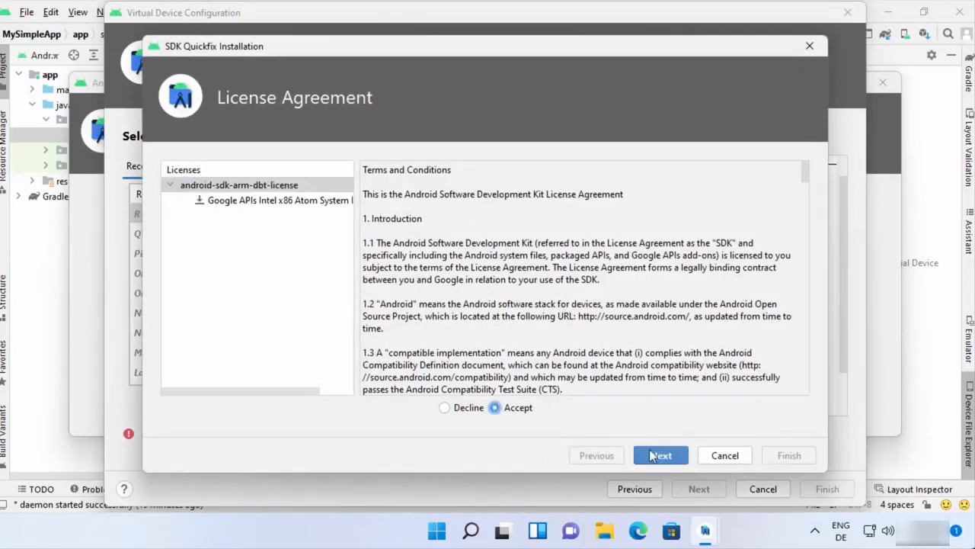
click(659, 455)
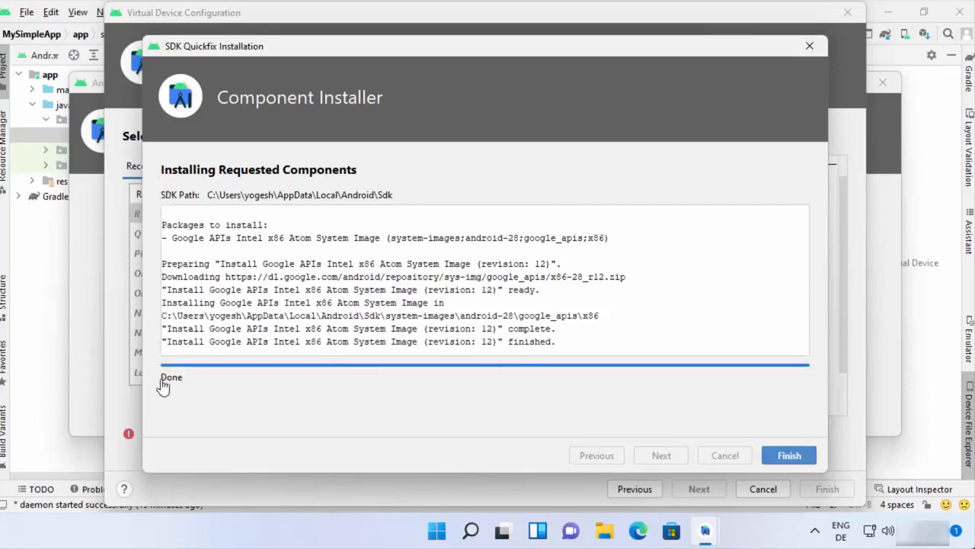
click(797, 462)
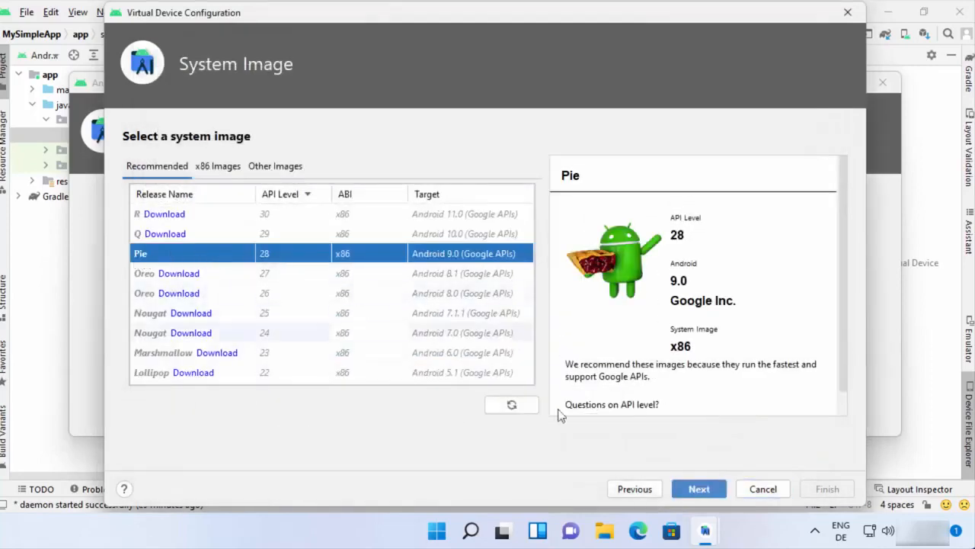
click(695, 491)
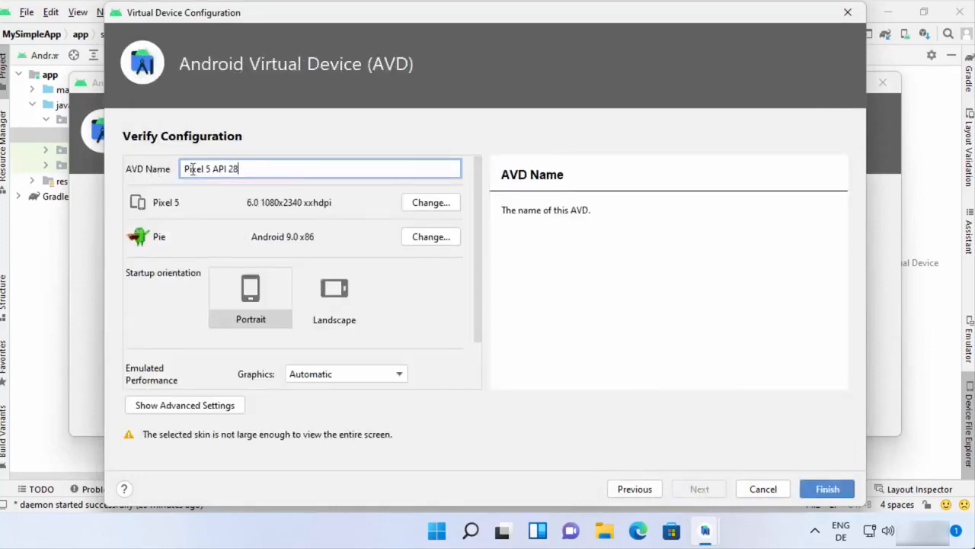
Step: Finish creating the virtual device with the name Pixel 5 API 28 and portrait startup orientation, and close the AVD Manager
drag(255, 171, 175, 169)
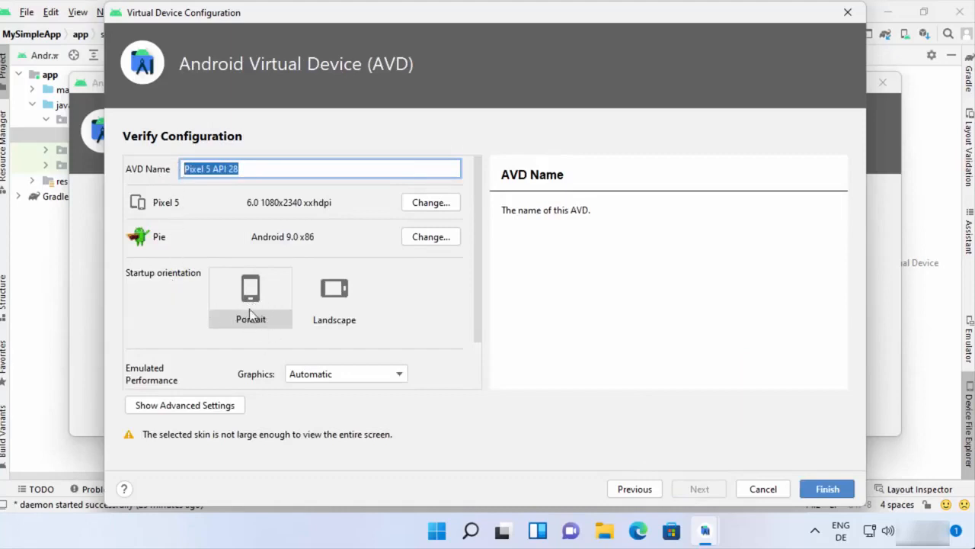
click(826, 489)
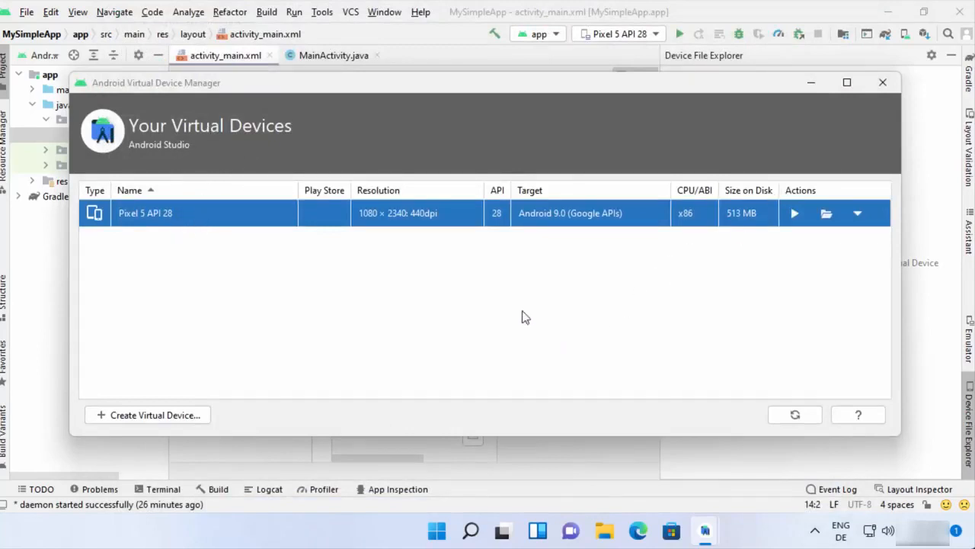
click(884, 85)
Step: Choose Pixel 5 API 28 as the target device, try to run the app on it, and read the build output
click(648, 35)
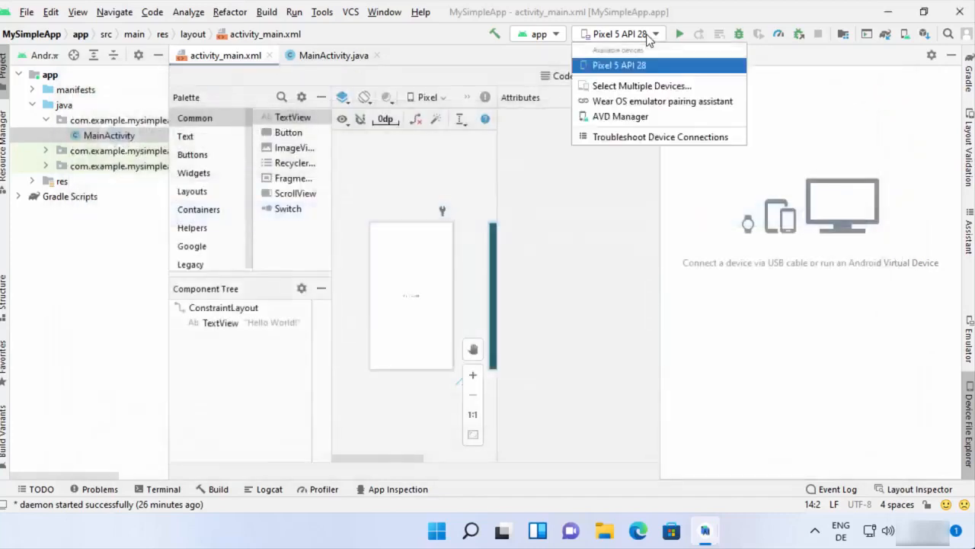
click(630, 67)
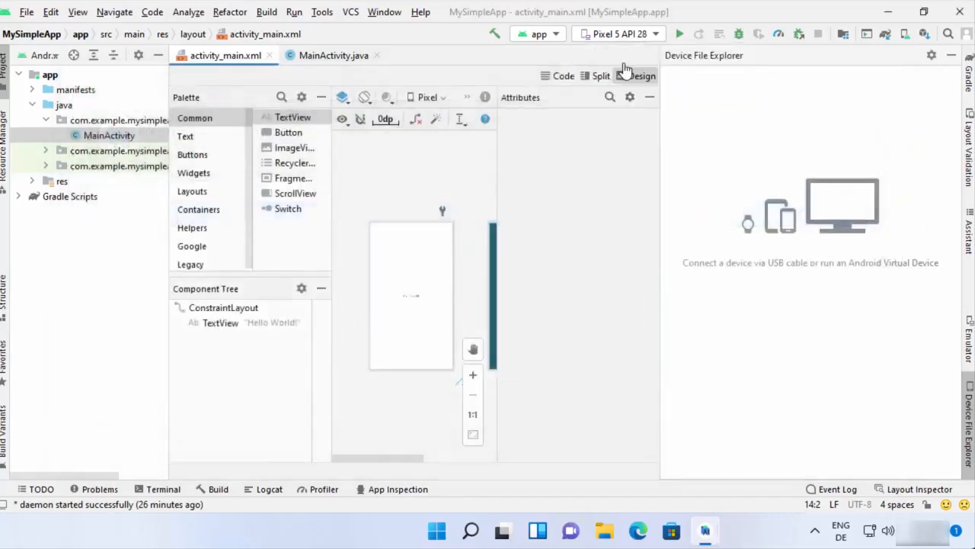
click(680, 37)
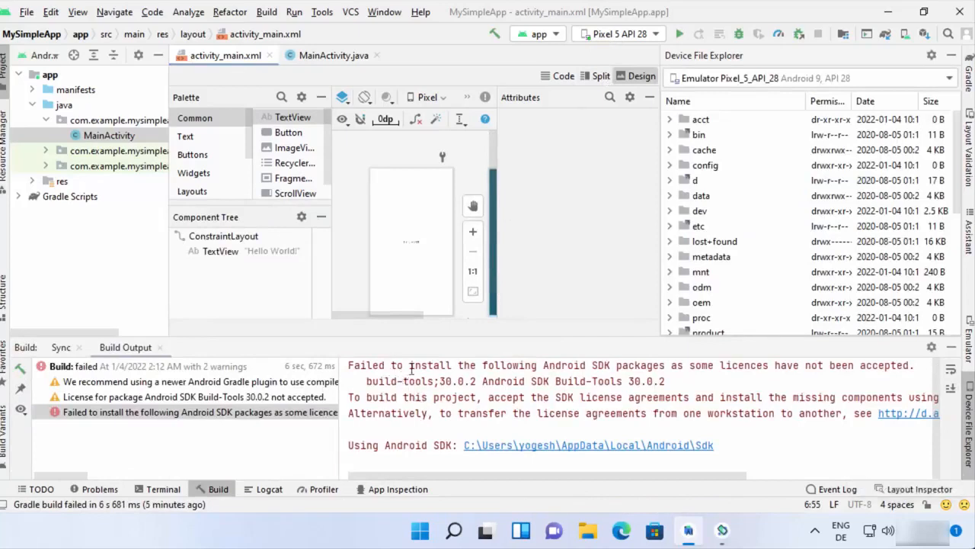
drag(411, 368, 448, 366)
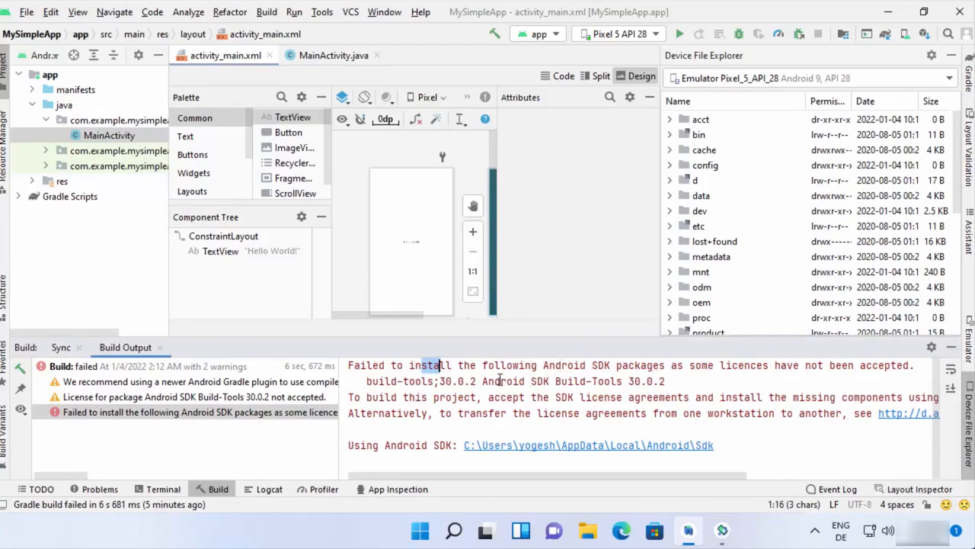
click(485, 397)
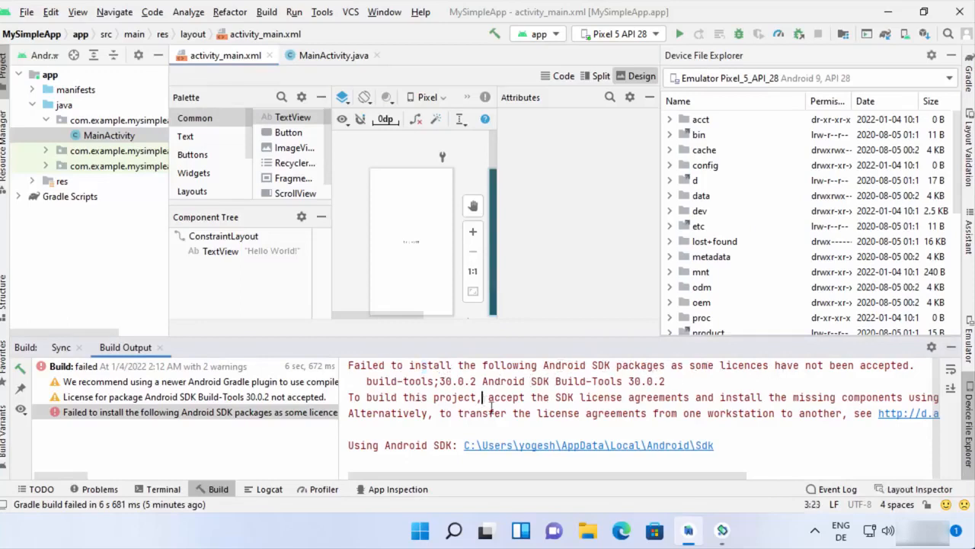
Step: Install Android SDK Command-line Tools (latest) through the SDK Manager, accepting the android-sdk-license, and close the SDK settings
click(321, 14)
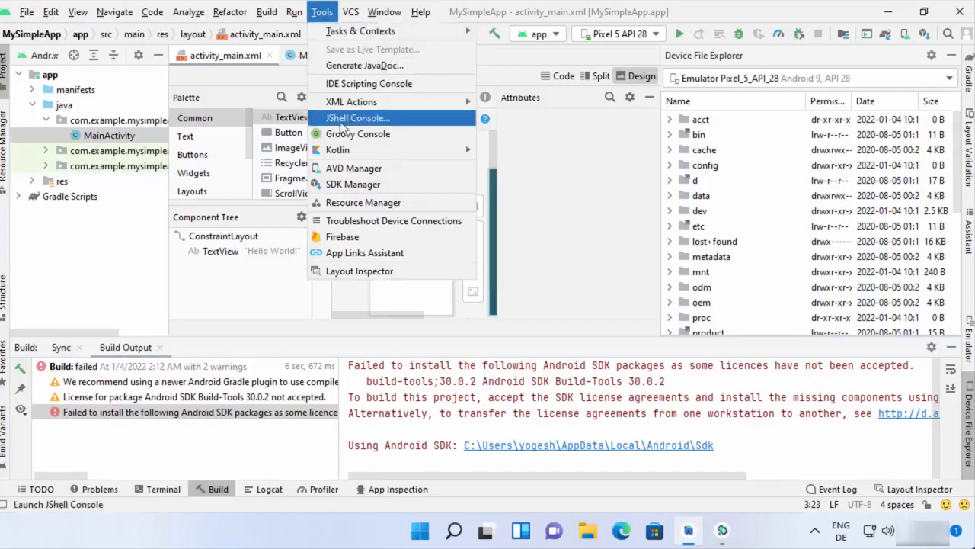
click(350, 185)
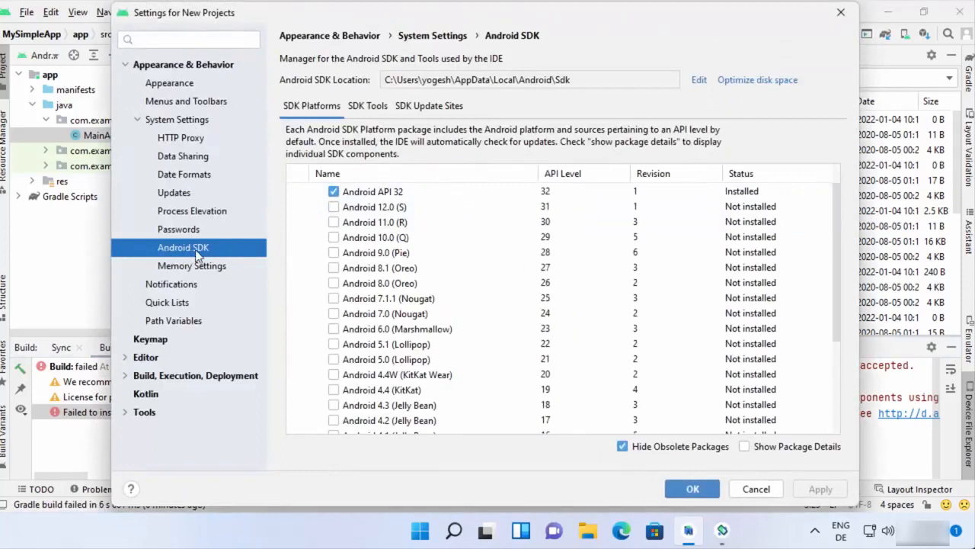
click(366, 108)
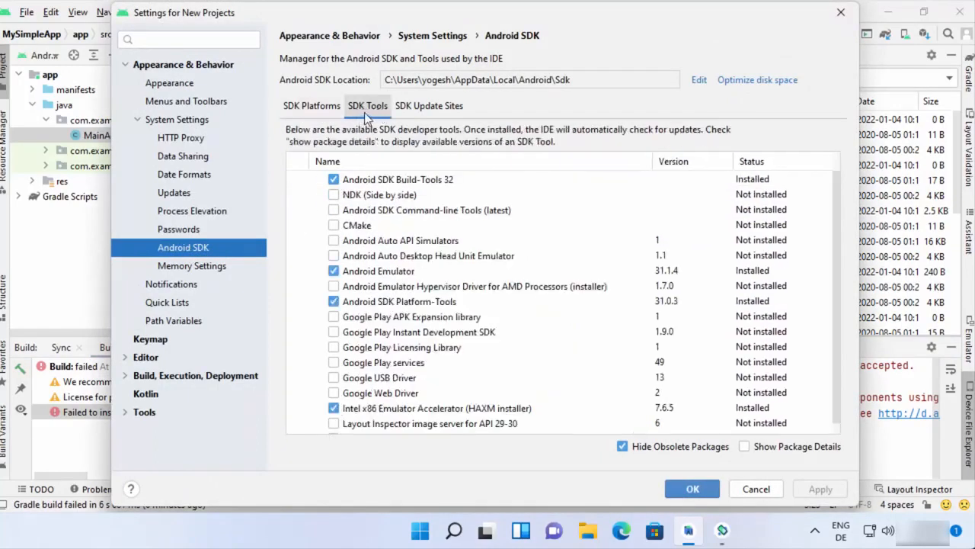
click(335, 213)
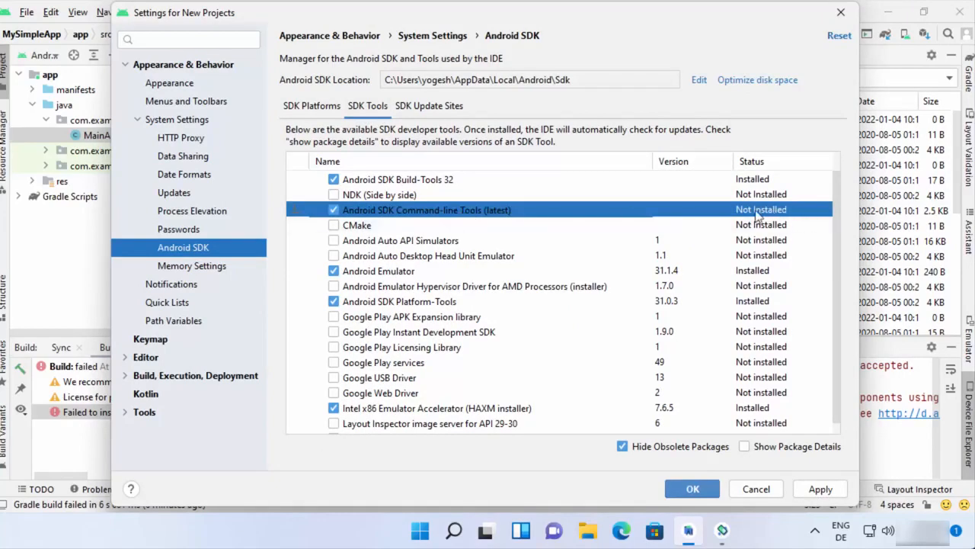
click(820, 490)
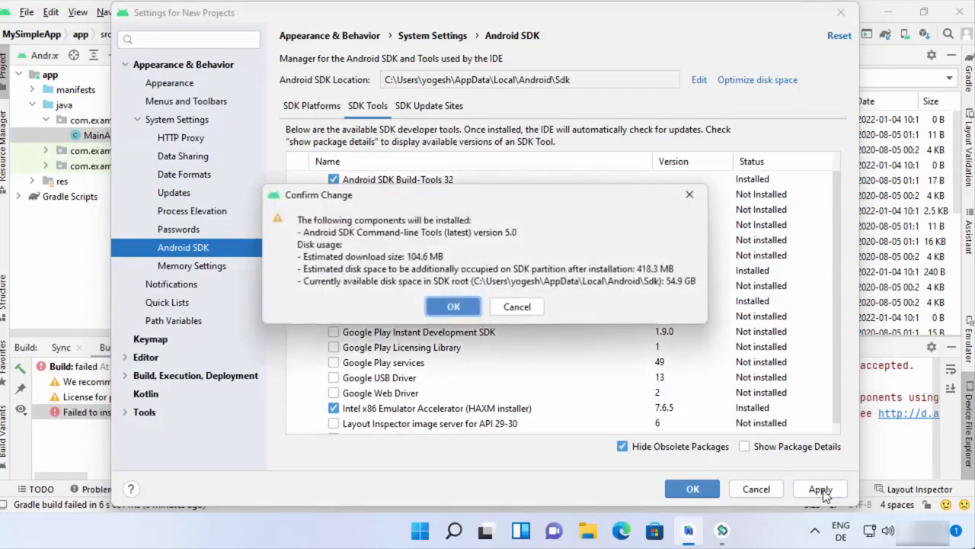
click(469, 308)
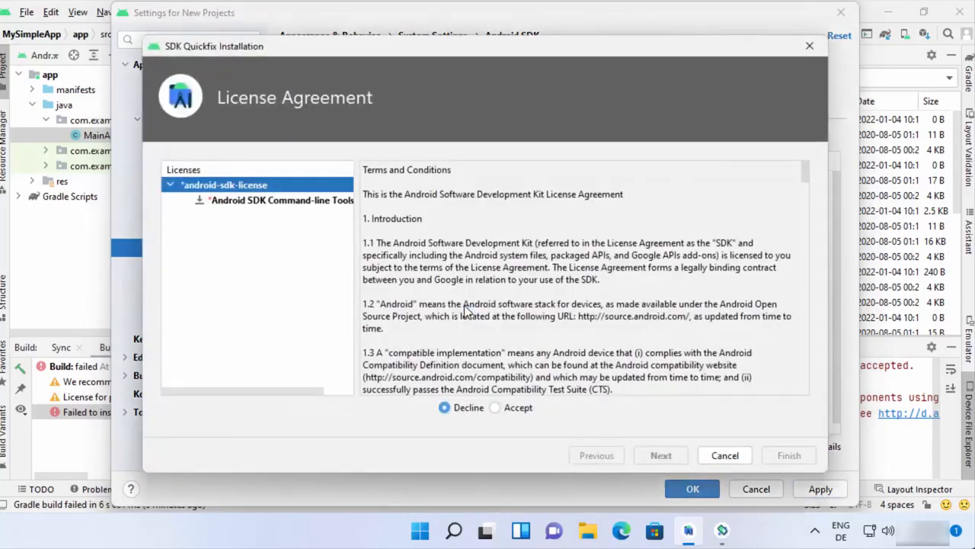
click(495, 408)
click(657, 457)
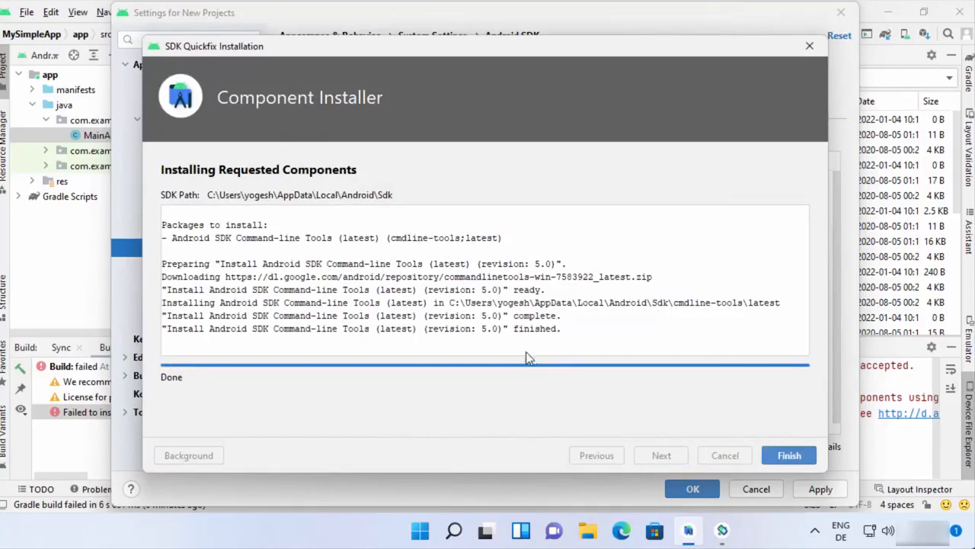
click(781, 455)
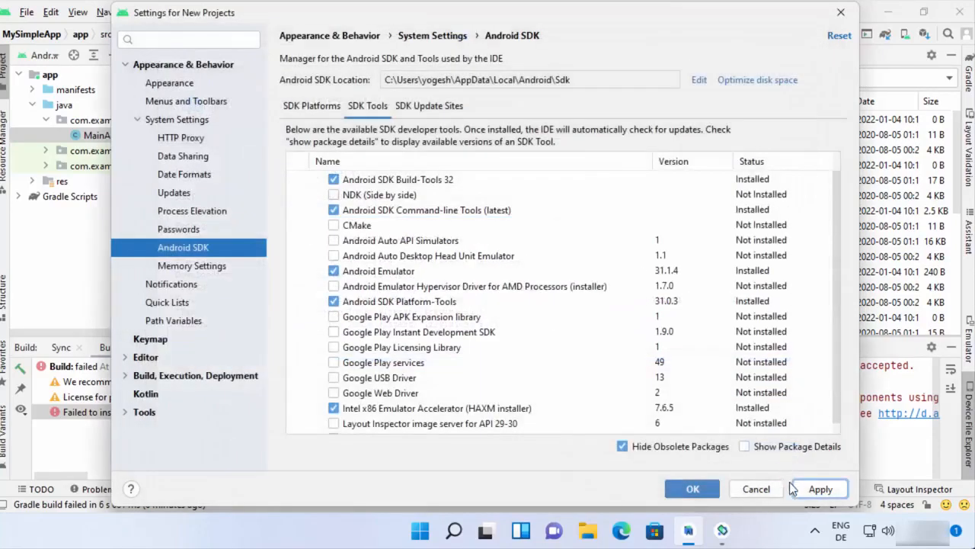
click(696, 488)
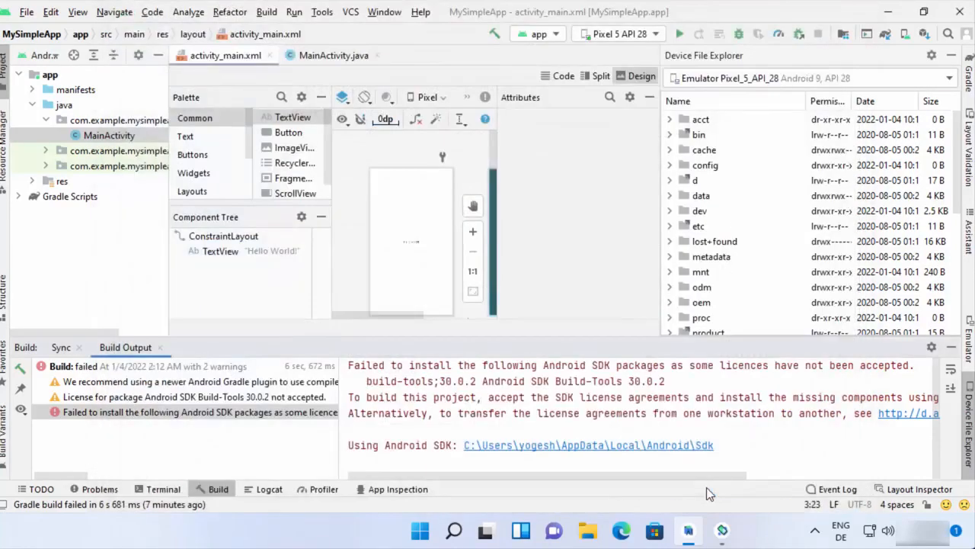
Step: Run the app again on Pixel 5 API 28 and move the emulator window off the project tree and build list
click(679, 33)
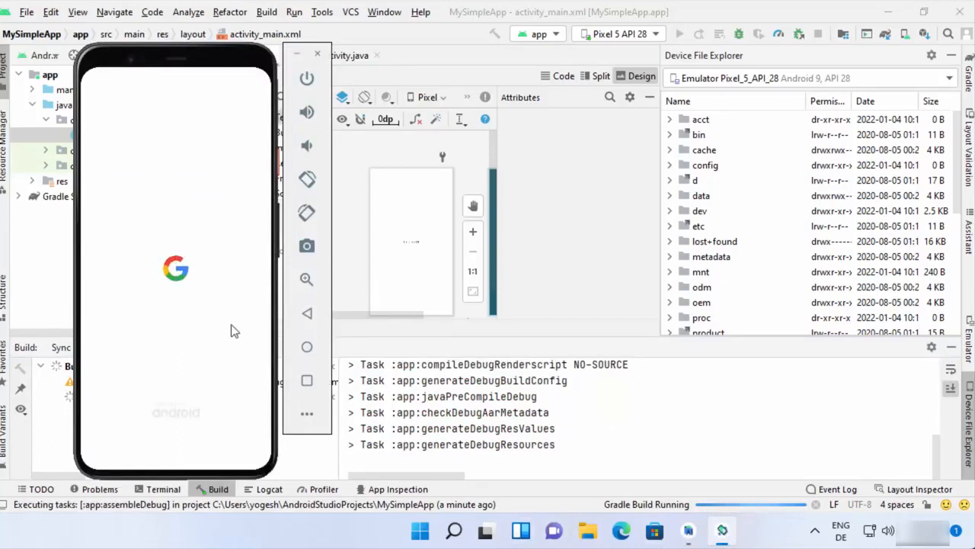
drag(236, 64, 801, 68)
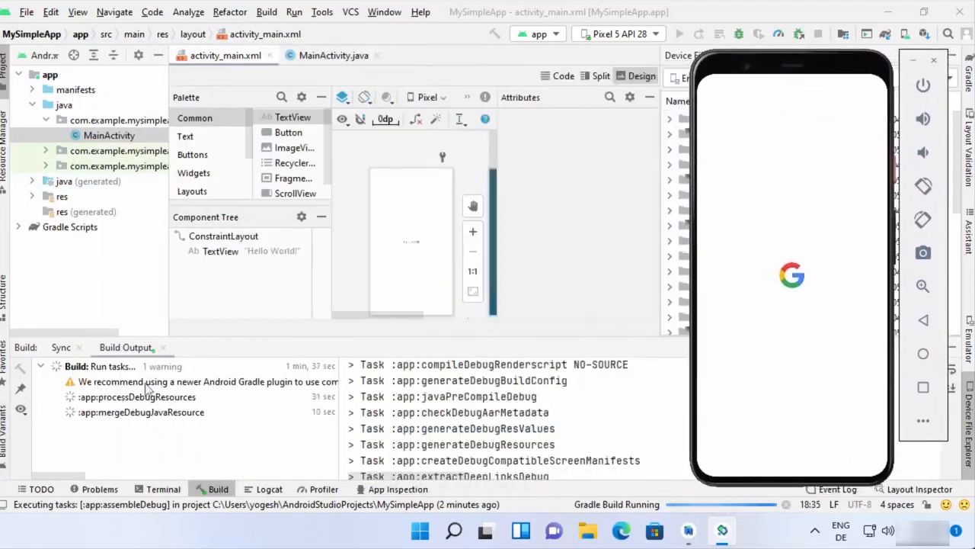